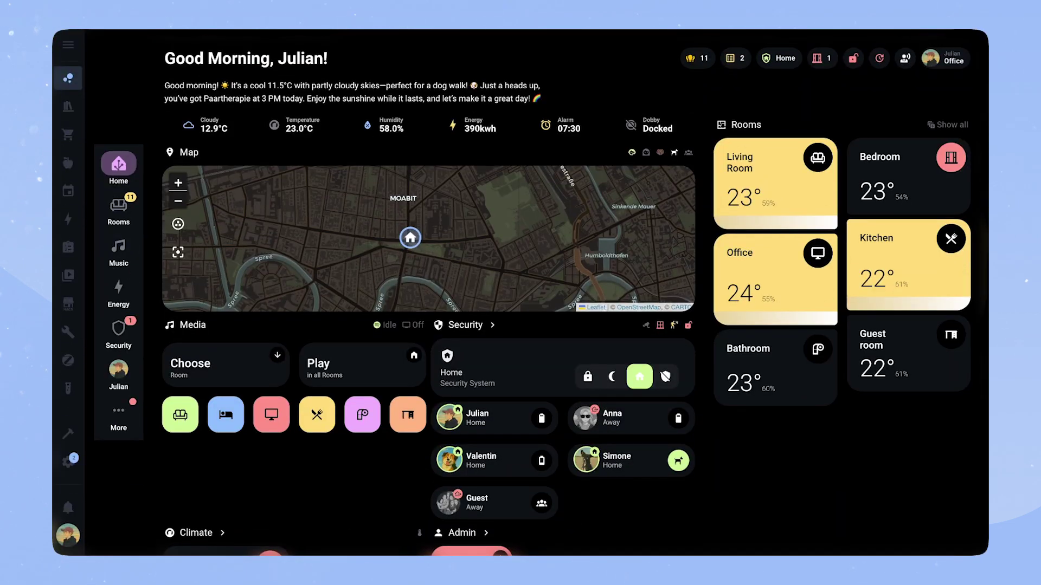
- In the lights popup, turn on the Couch Lights and Lava Lamp and dim the Top Light to 48%
left_click(700, 59)
scroll(535, 400, "down", 1)
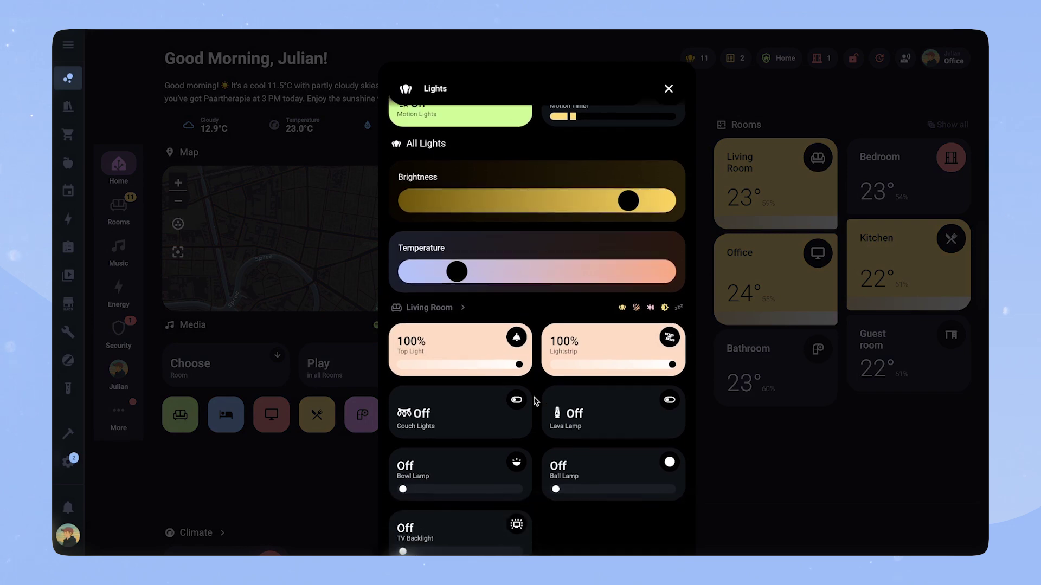
left_click(446, 419)
left_click(610, 423)
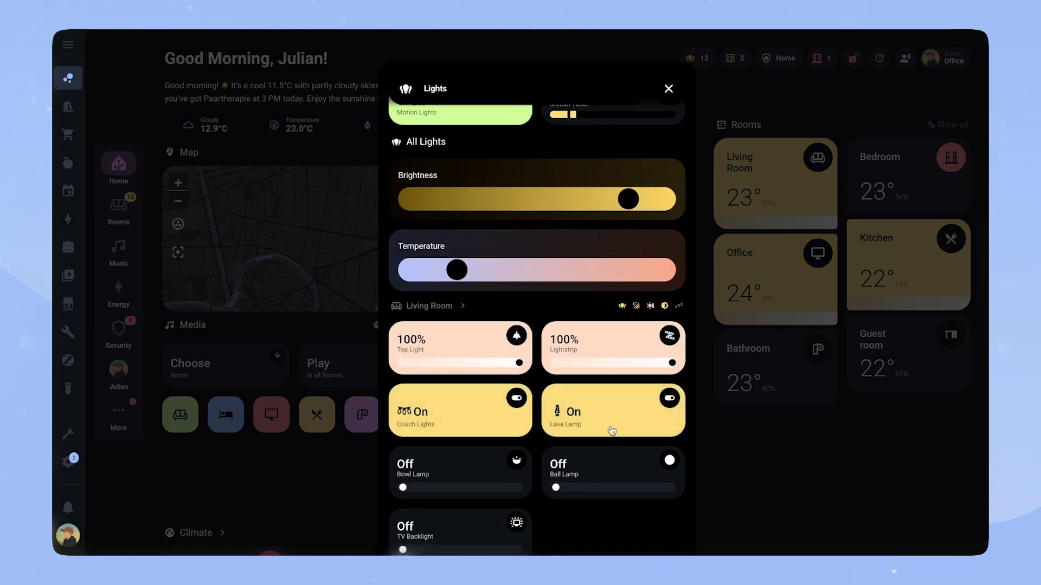
left_click_drag(482, 364, 459, 363)
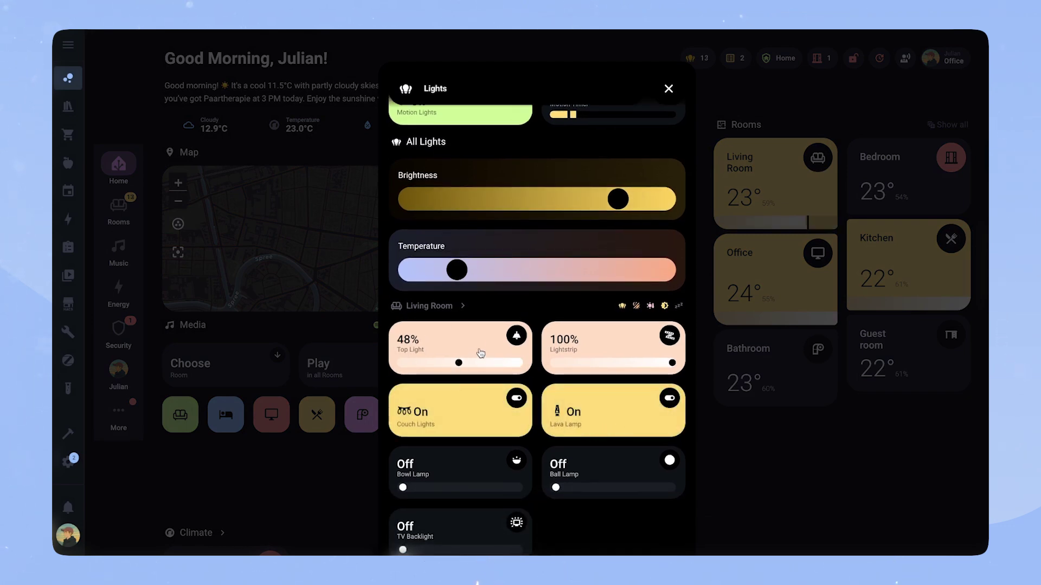
- Turn off the Top Light, Lightstrip, Couch Lights and Lava Lamp, then close the lights popup
left_click(455, 334)
left_click(586, 339)
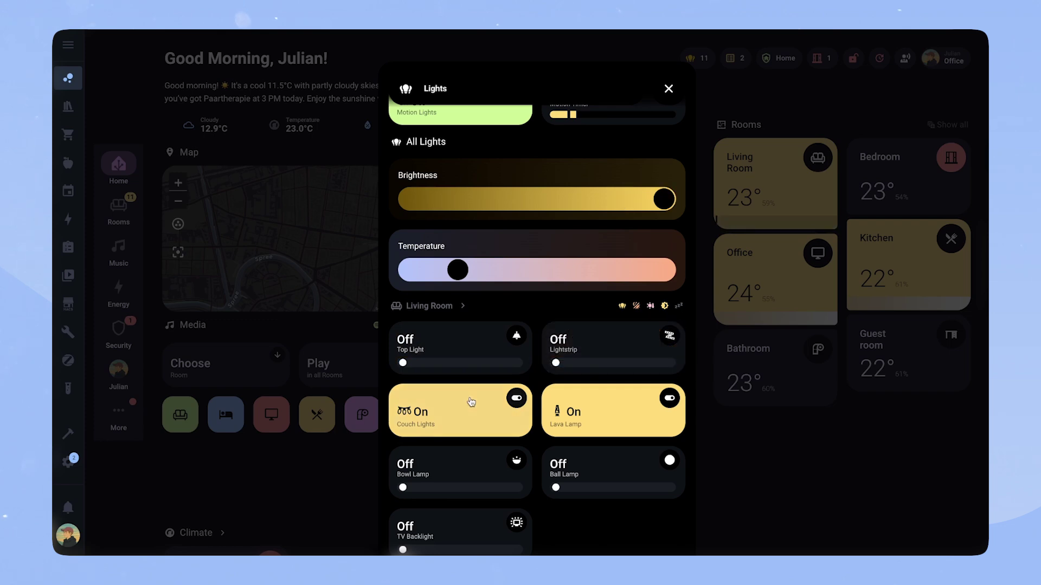
left_click(467, 400)
left_click(579, 408)
left_click(669, 89)
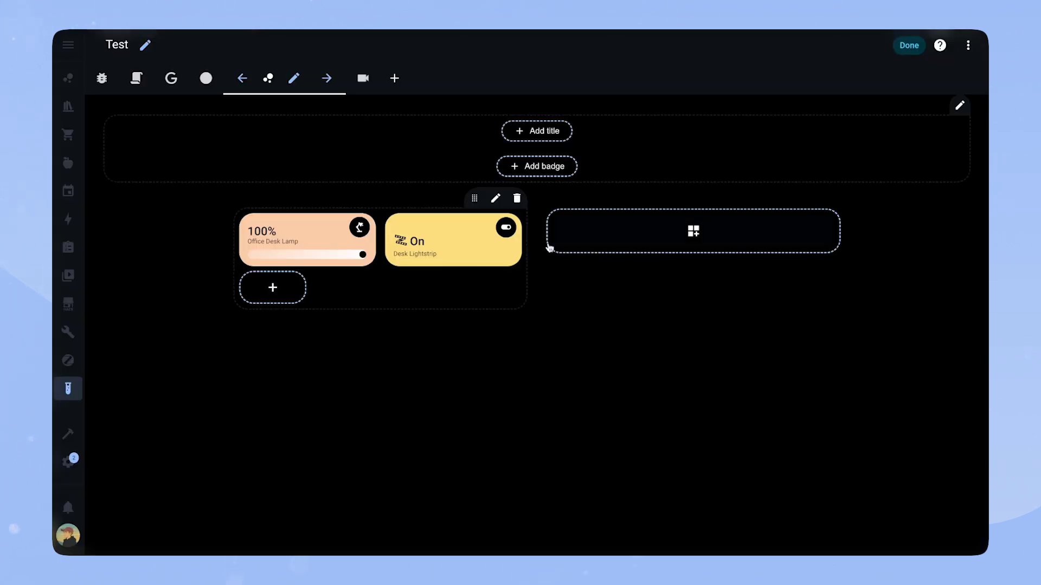
- Add a 2-column, non-square Grid card containing a custom button card
left_click(273, 288)
type("grid")
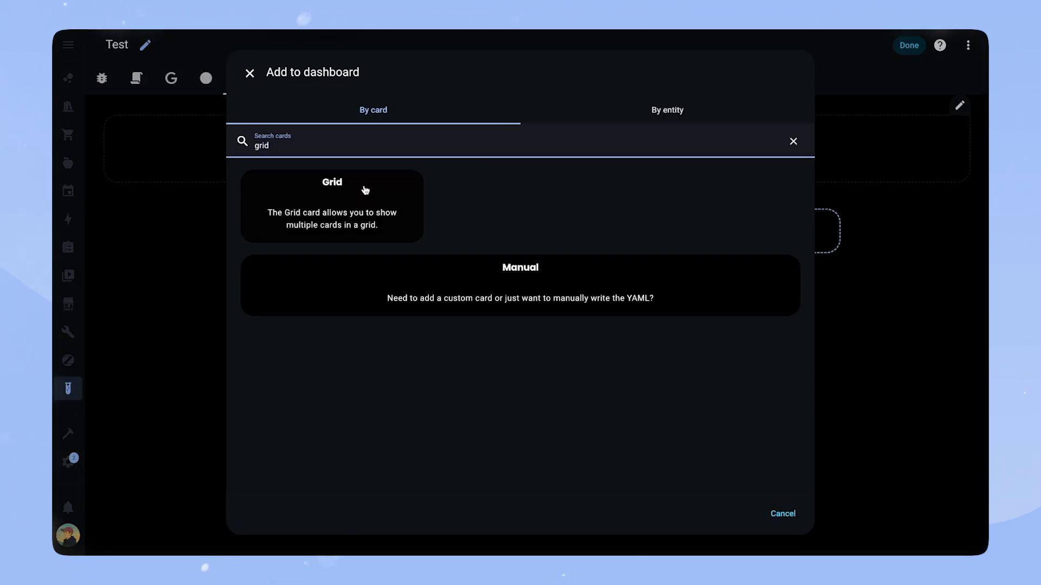
left_click(365, 190)
left_click(504, 177)
left_click(362, 216)
left_click(369, 286)
type("butto")
left_click(382, 511)
- Set the button card to light.office_desk_lamp with label "Off", icon and label shown, state hidden
left_click(330, 327)
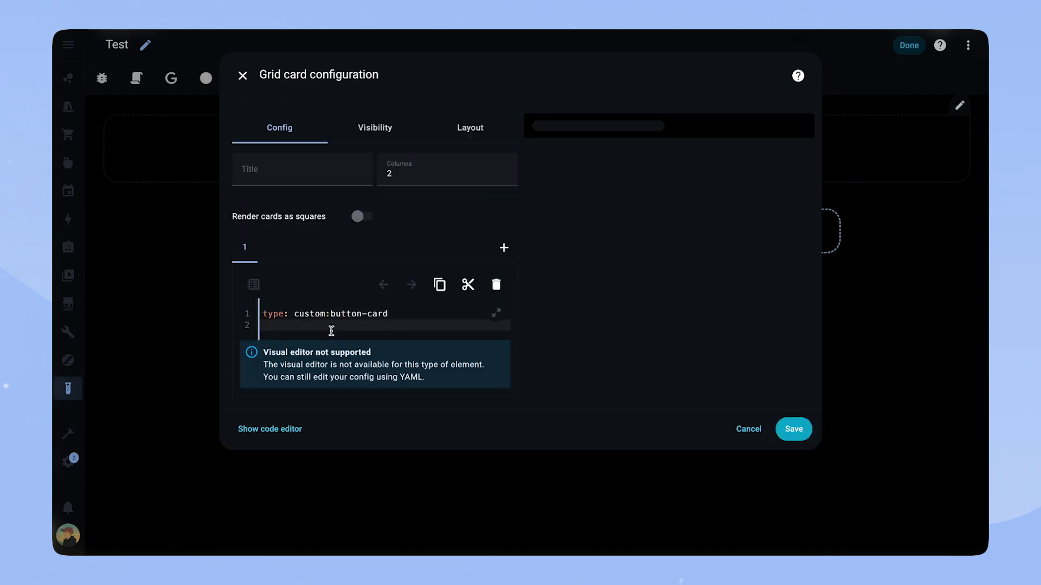
type("entity: light.offic")
key("Down")
key("Return")
key("Return")
type("label: \"Off\"")
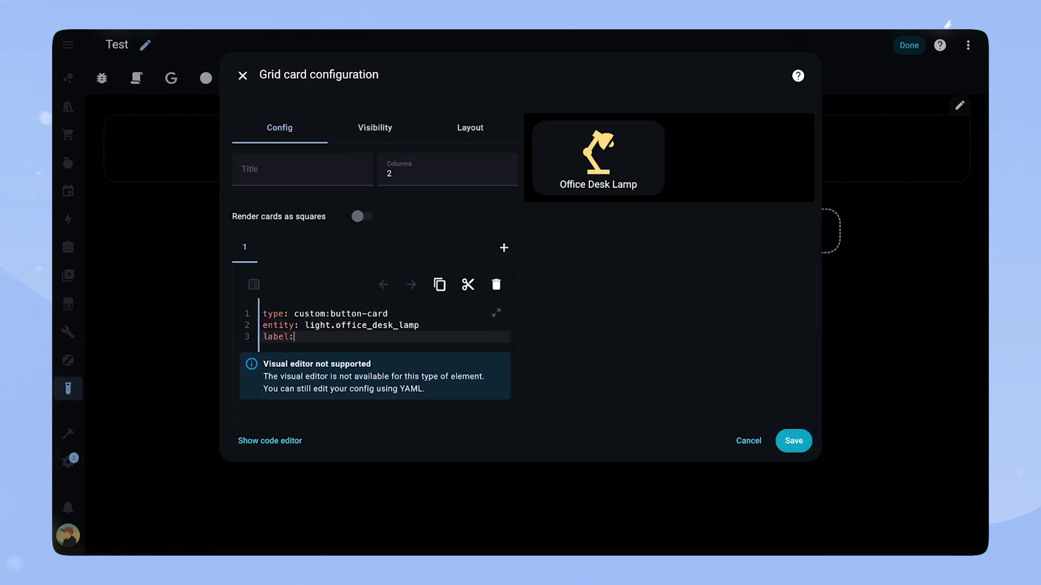
key("Return")
type("show_icon: true")
key("Return")
type("show_label: true")
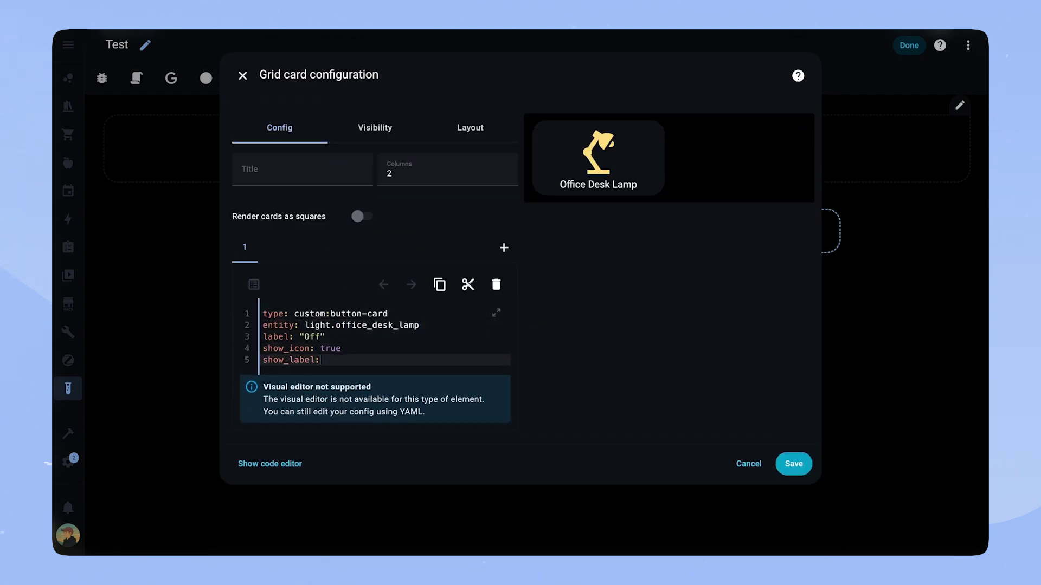
key("Return")
type("show_state: false")
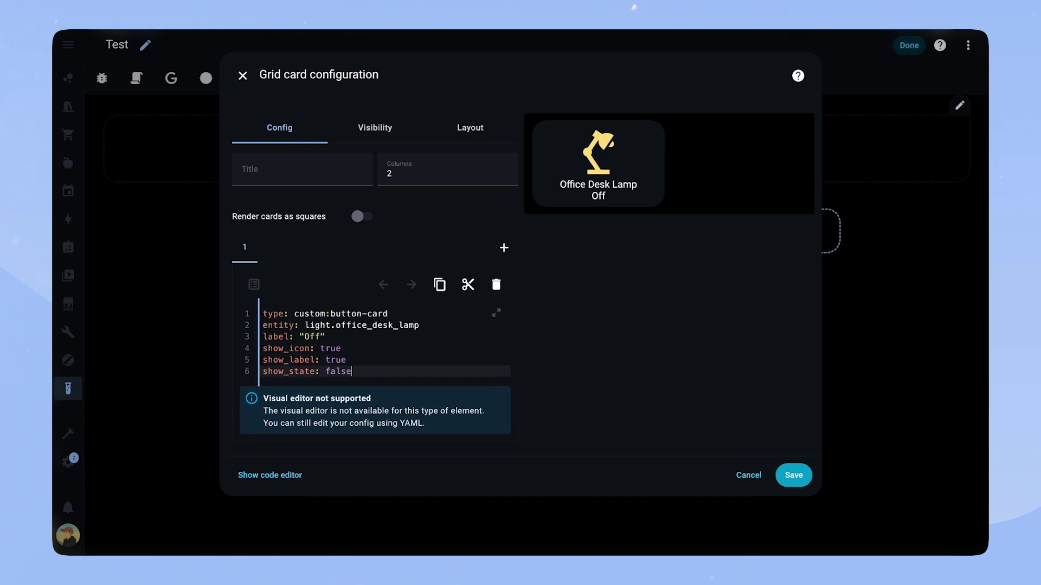
- Give the card a toggle tap_action and a more-info hold_action
key("Return")
type("tap_action:")
key("Return")
type("action: toggle")
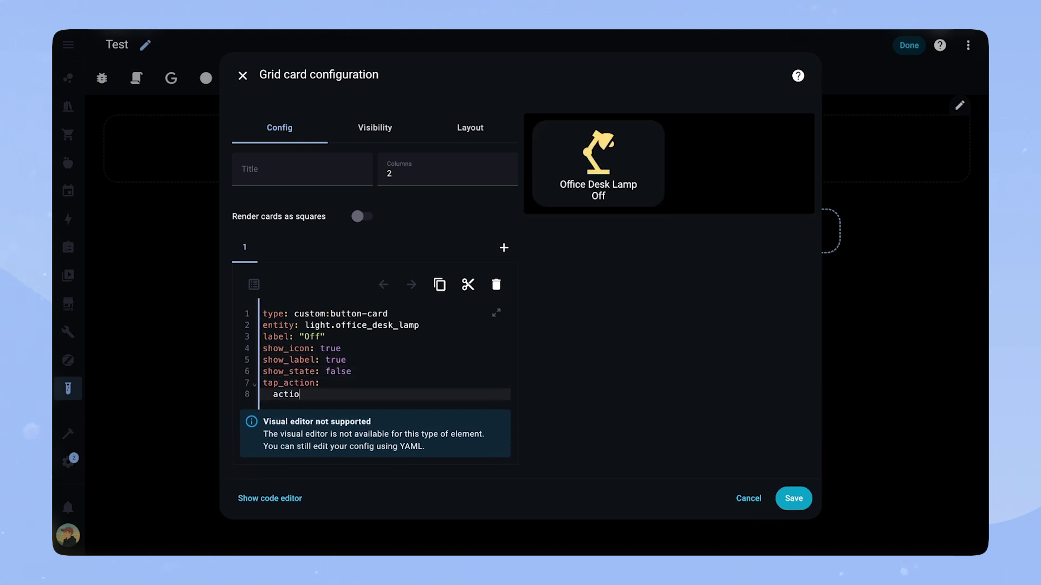
key("Return")
key("BackSpace")
type("hold_action:")
key("Return")
type("action")
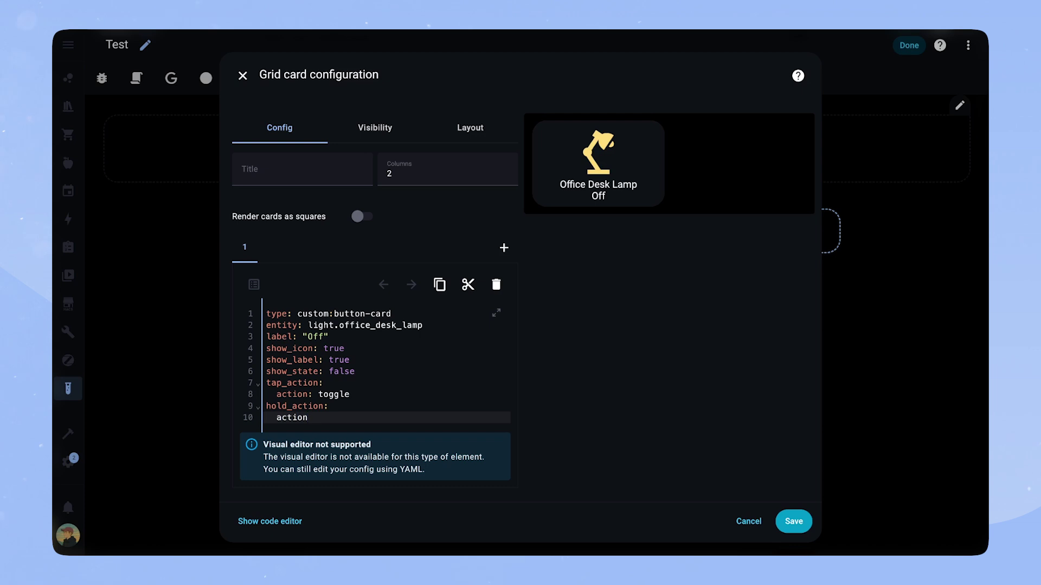
type(": more-info")
- Add empty state and custom_fields sections to the card YAML
key("Return")
key("BackSpace")
type("state:")
key("Return")
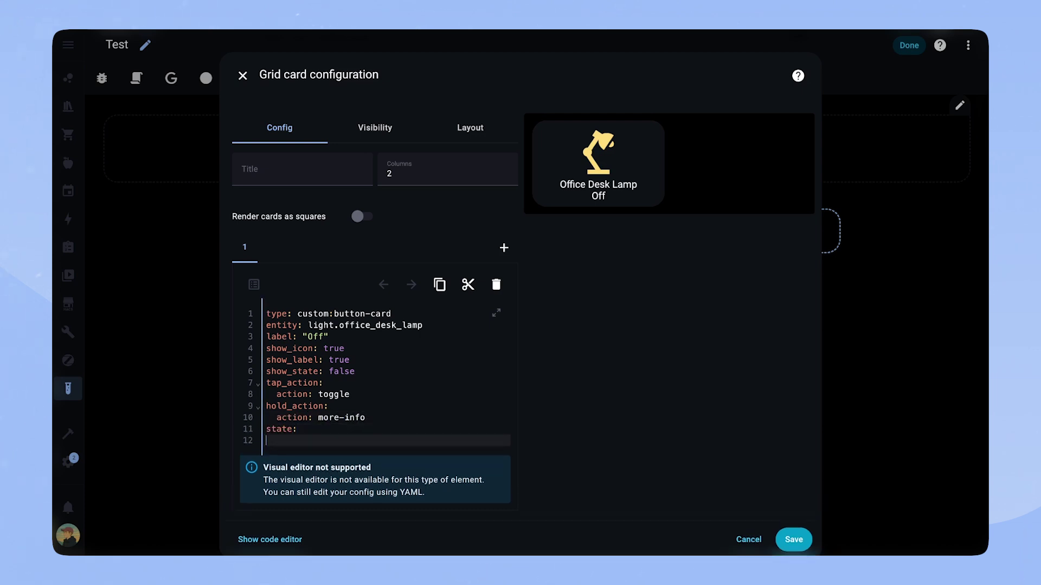
key("Return")
type("custom_fields:")
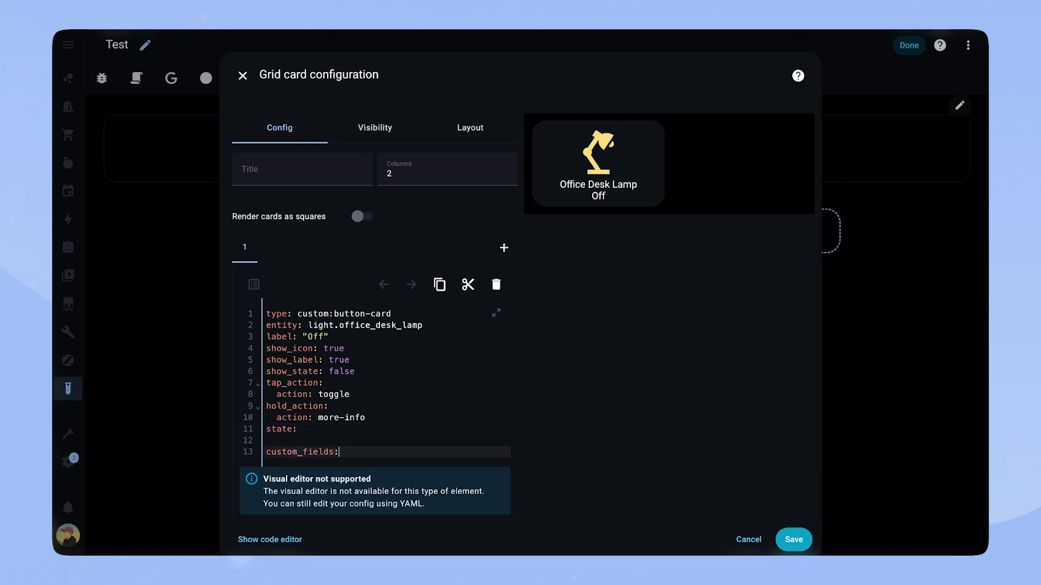
- Add a slider custom field holding a custom:my-slider-v2 card with an entity template and colorMode Brightness
key("Return")
type("slider:")
key("Return")
type("card:")
key("Return")
type("type: custom:my-slider-v2")
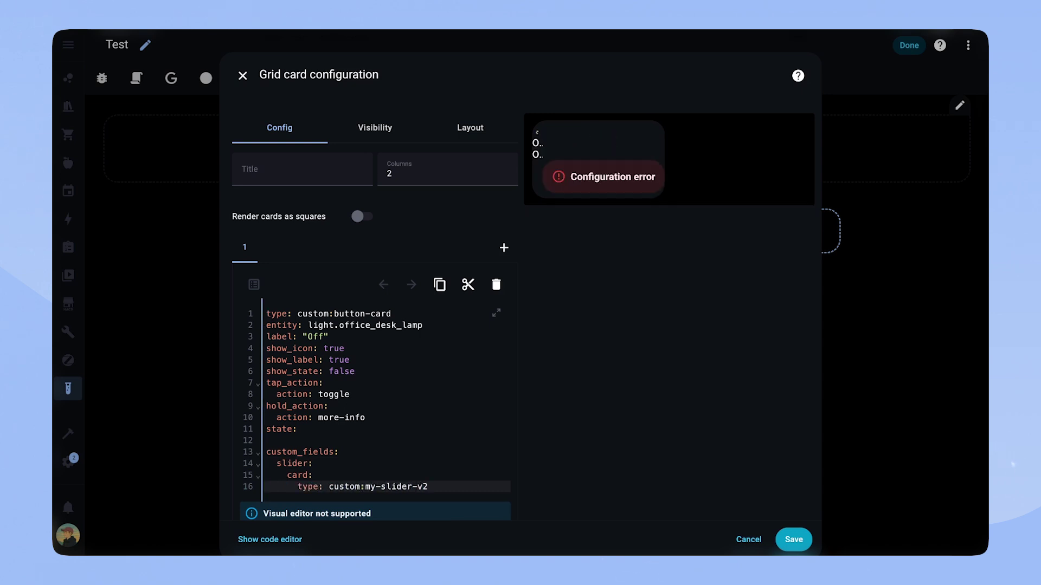
key("Return")
type("entity: \"[[[ return entity.entity_id")
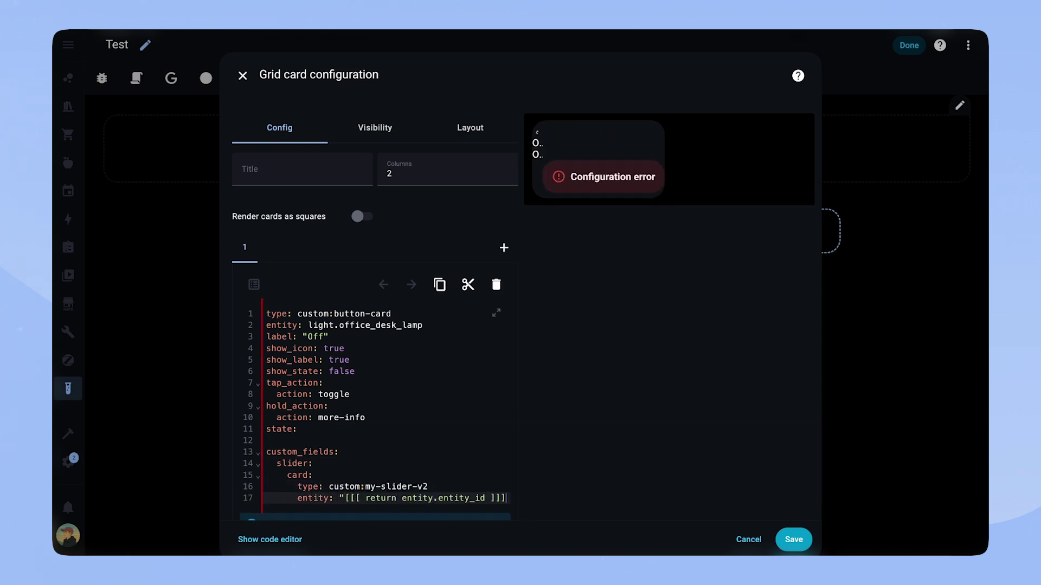
type("\"")
key("Return")
type("colorMode: Brightness")
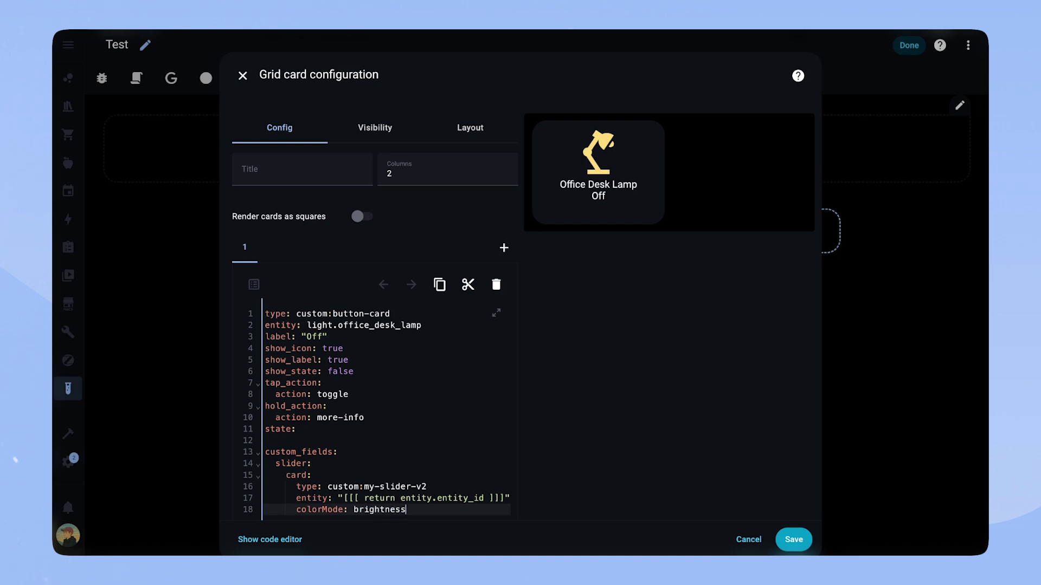
key("Return")
- Style the slider container with background none, 100px border-radius and visible overflow
type("styles:")
key("Return")
type("container:")
key("Return")
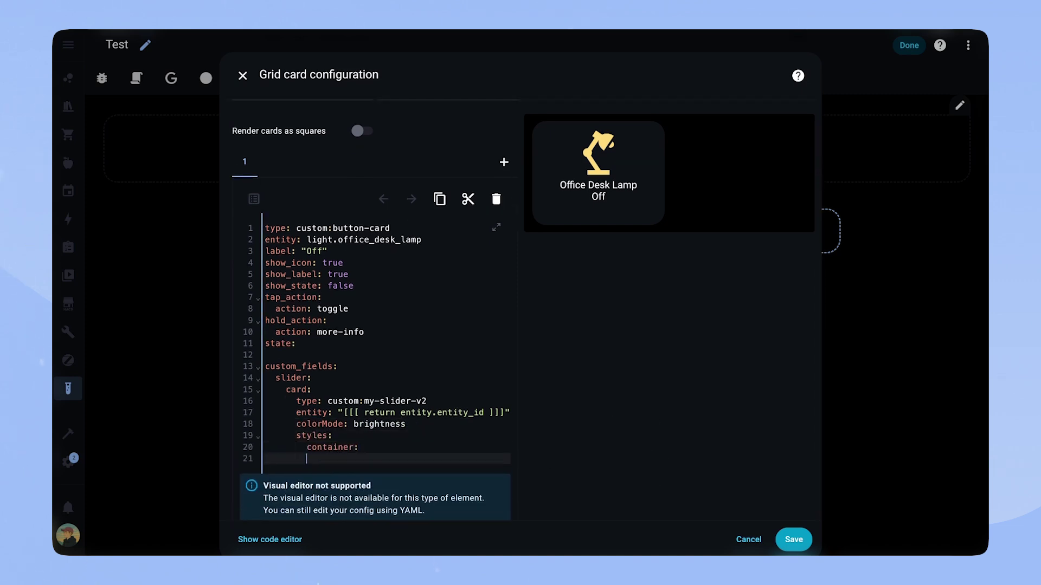
type("- background: none")
key("Return")
type("- border-radius")
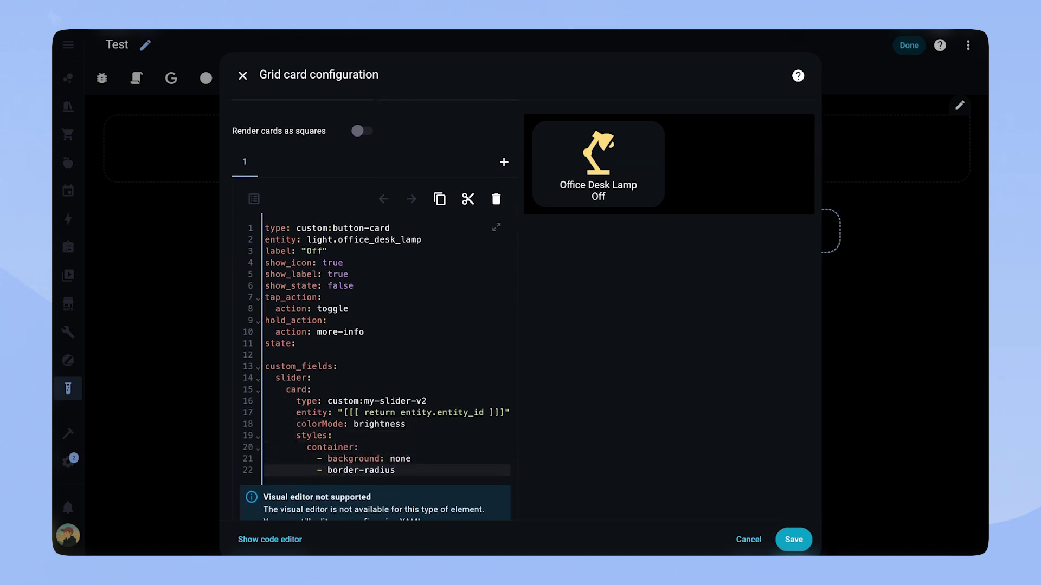
type(": 100px")
key("Return")
type("- overflow: visible")
- Add card styles with 16px height and begin a multi-line background template
key("Return")
key("BackSpace")
type("c")
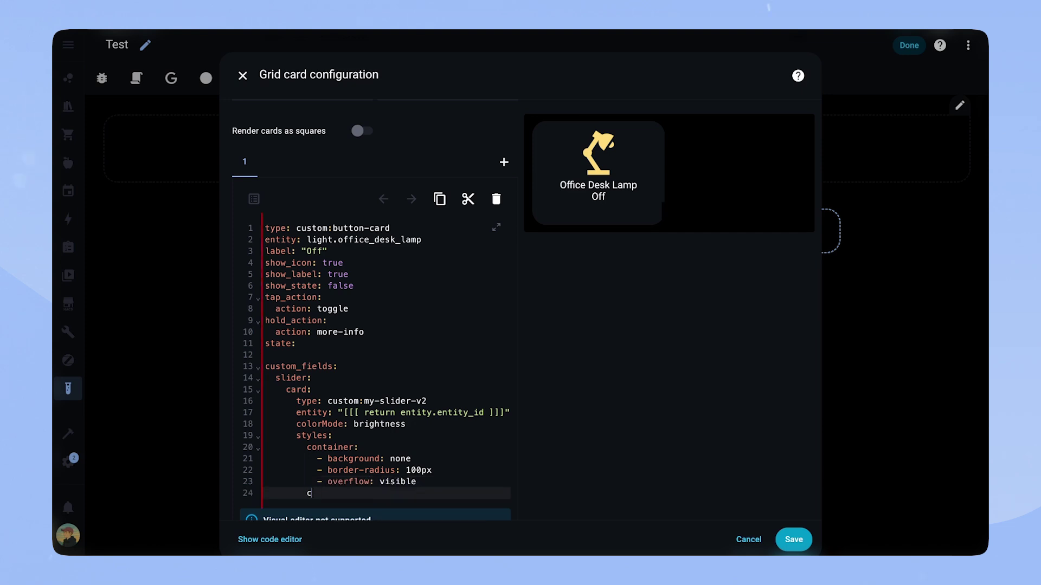
type("ard:")
key("Return")
type("- height: 16px")
key("Return")
type("- padding")
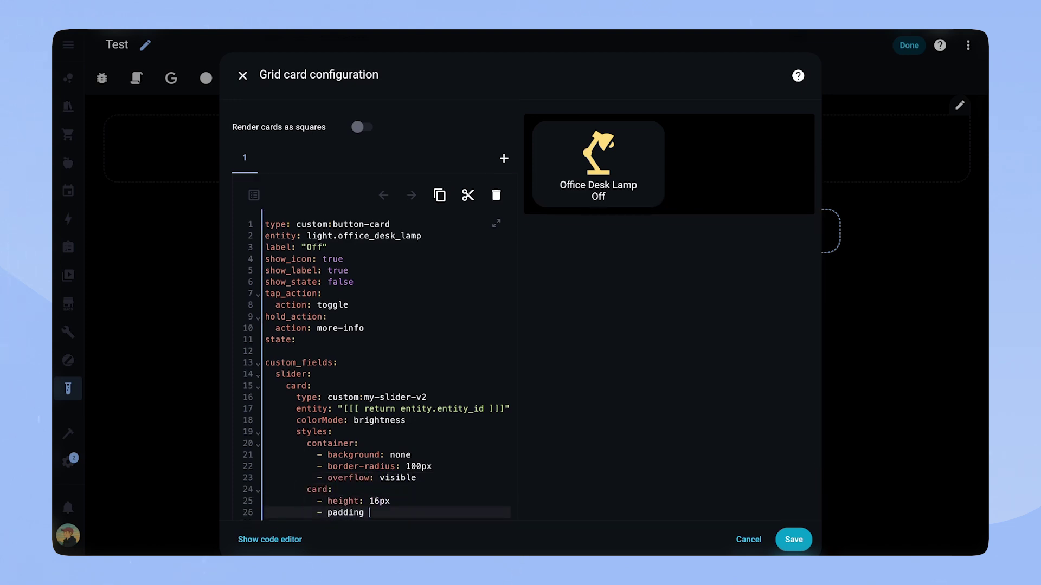
type(": 9 8px")
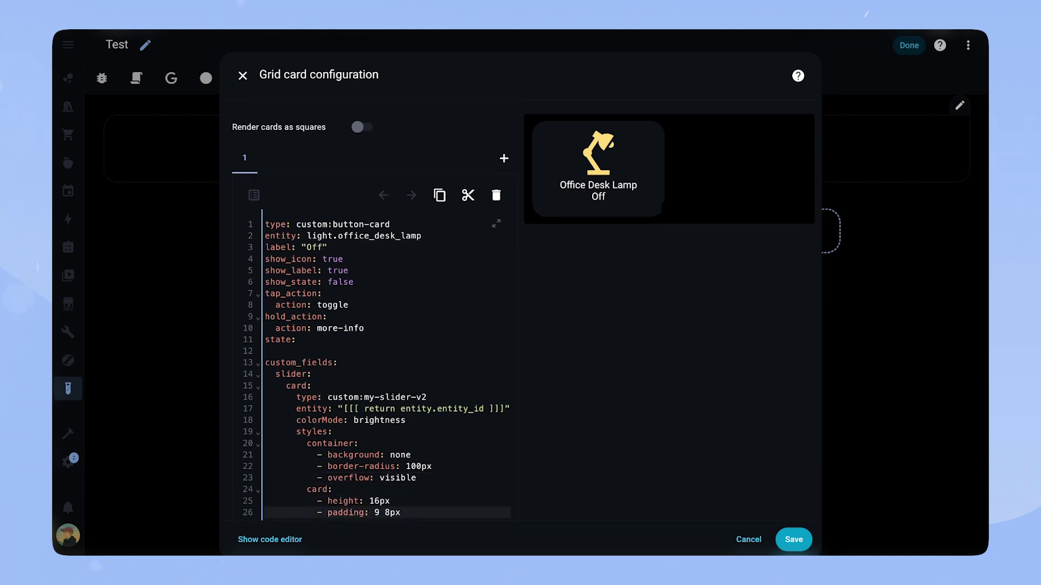
key("End")
key("Return")
type("-background")
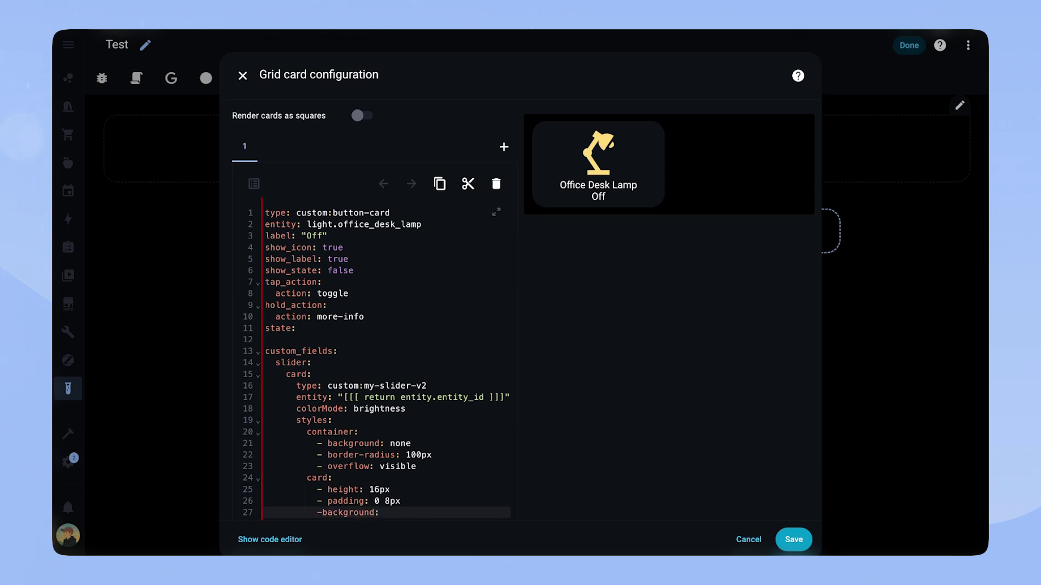
key("Left")
key("Left")
key("Left")
key("Right")
key("Right")
key("Right")
key("Right")
key("Right")
key("Right")
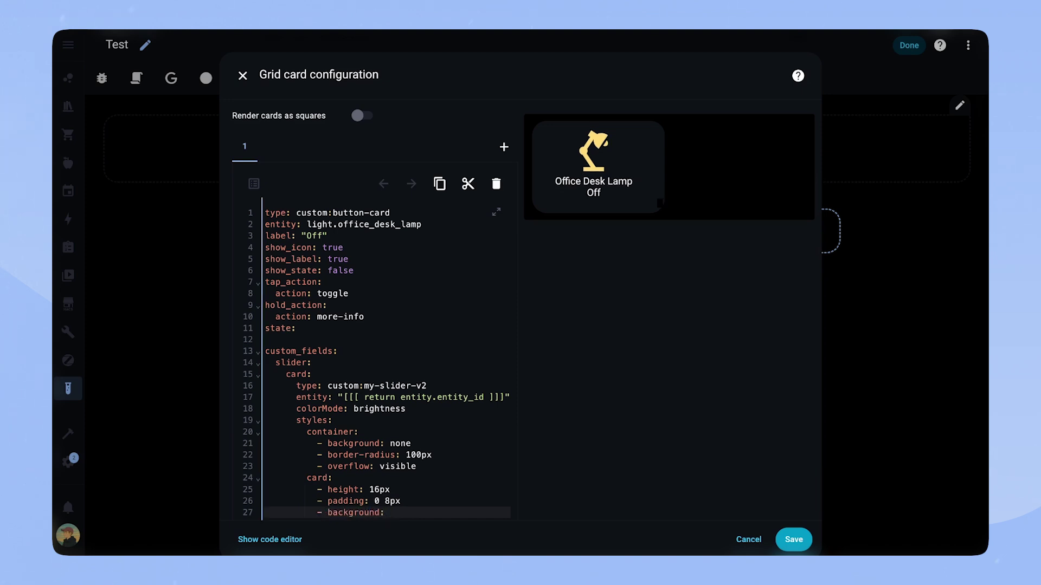
type("|")
key("Return")
- Finish the slider background script: a white linear-gradient when on, otherwise var(--contrast4)
type("[[[")
key("Return")
type("if (entit")
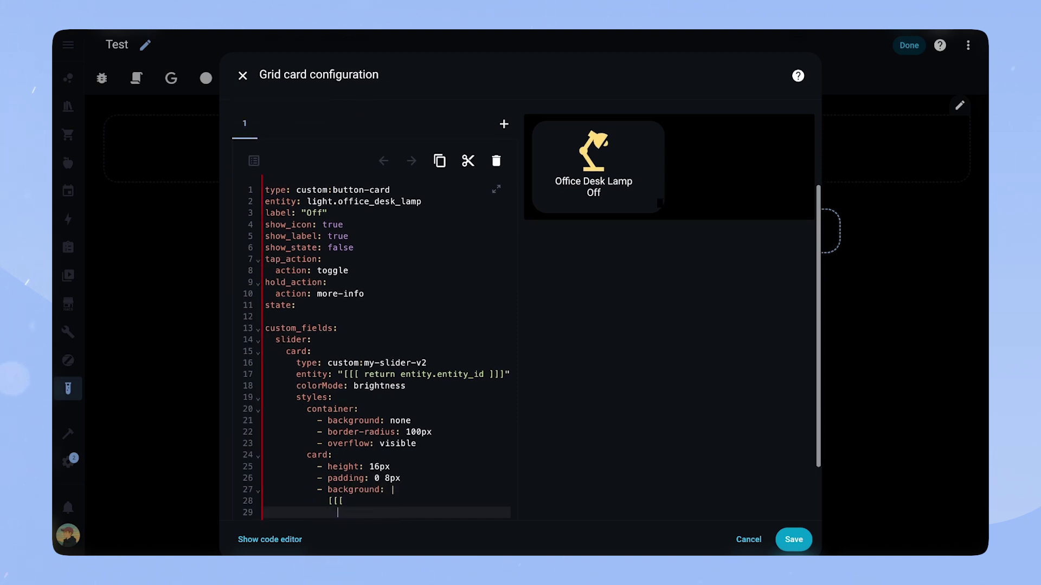
type("y.state == \"on\") return ")
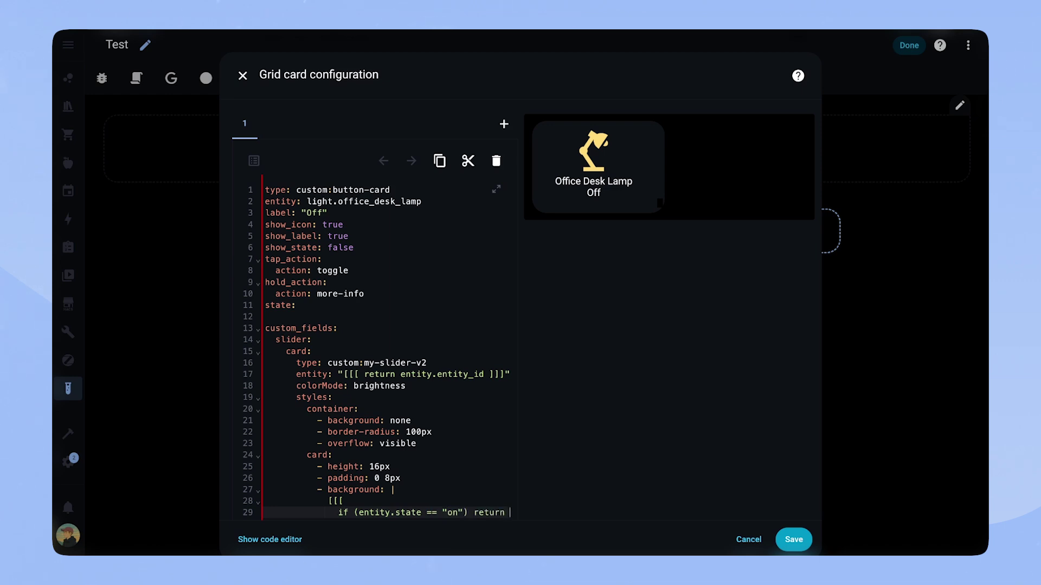
type("\"linear-gradient(90deg, rgb")
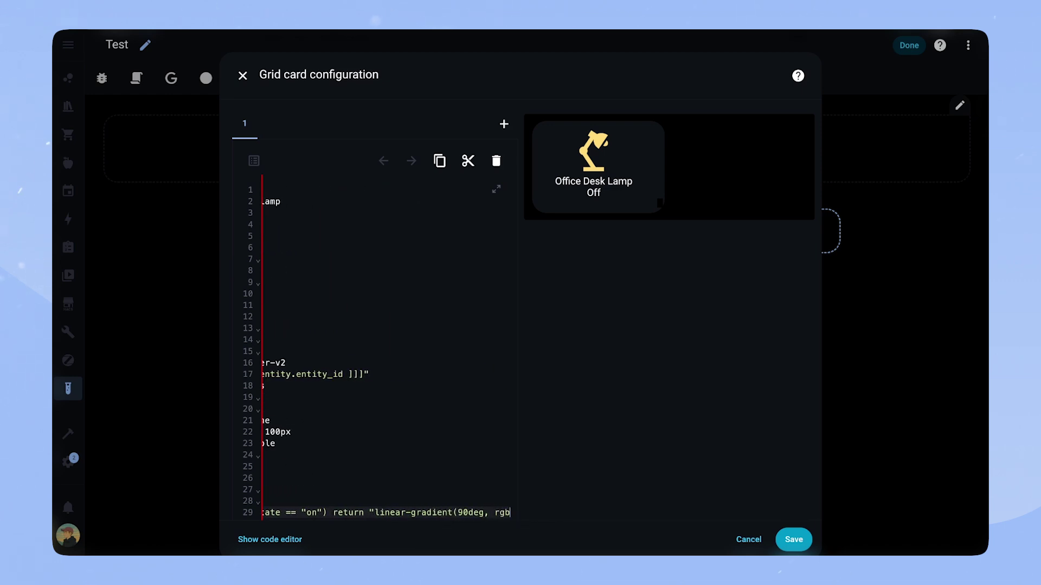
type("a(255,255,255,0.3) 0")
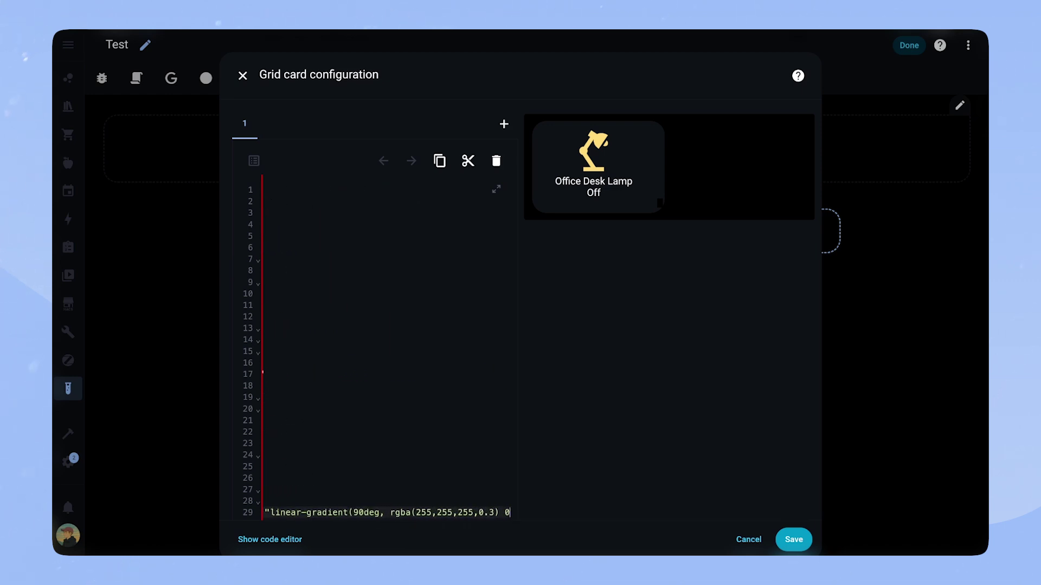
type("%, rgba(255,255,255,1) 100%)\"")
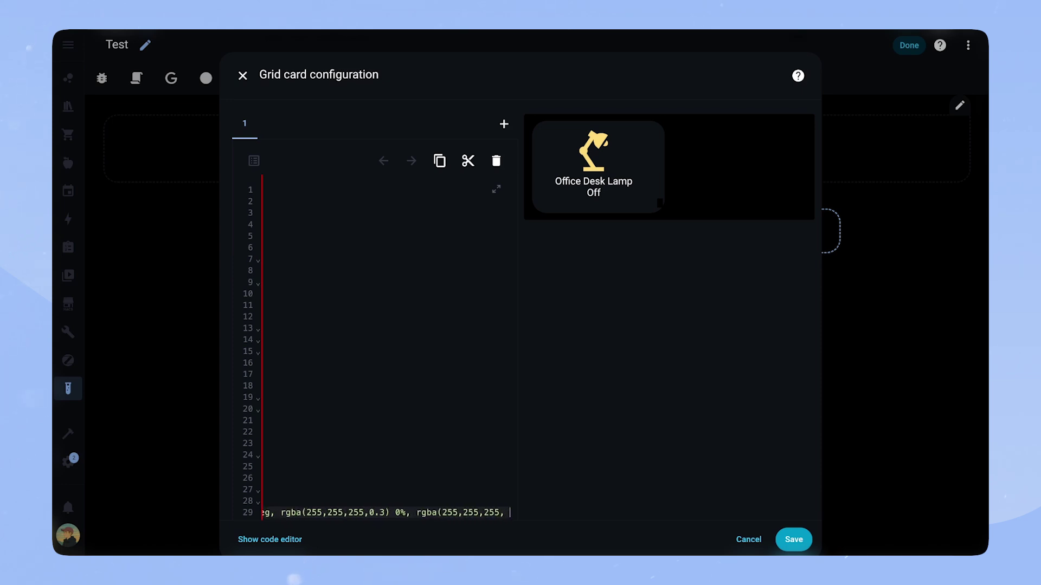
key("Return")
type("else return \"var(--")
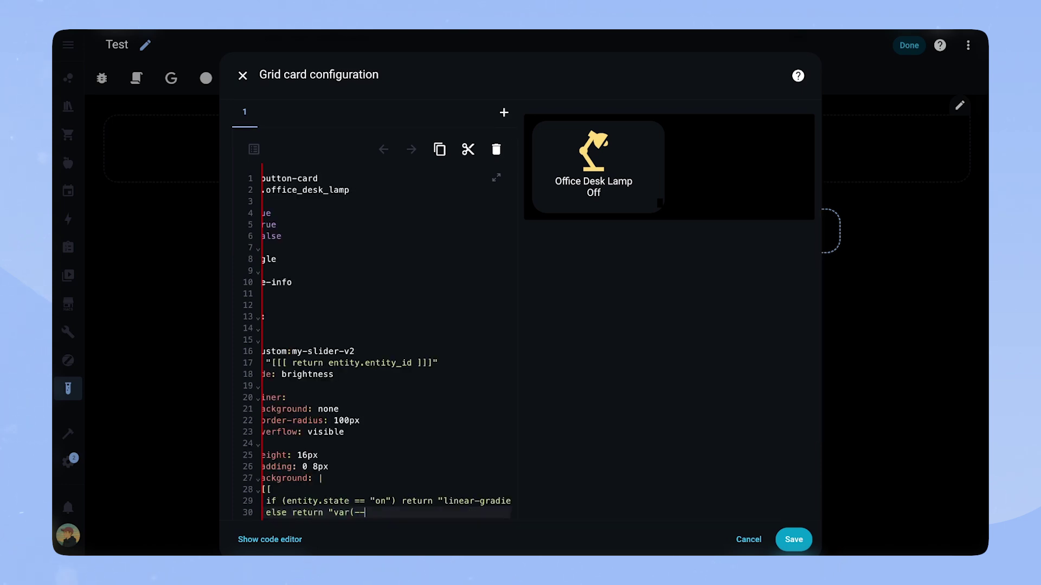
type("contrast4)\";")
key("Return")
type("]]]")
- Add track styles (overflow visible, background none) and progress background none
key("Tab")
type("- track:")
key("Return")
type("- overflow: visible")
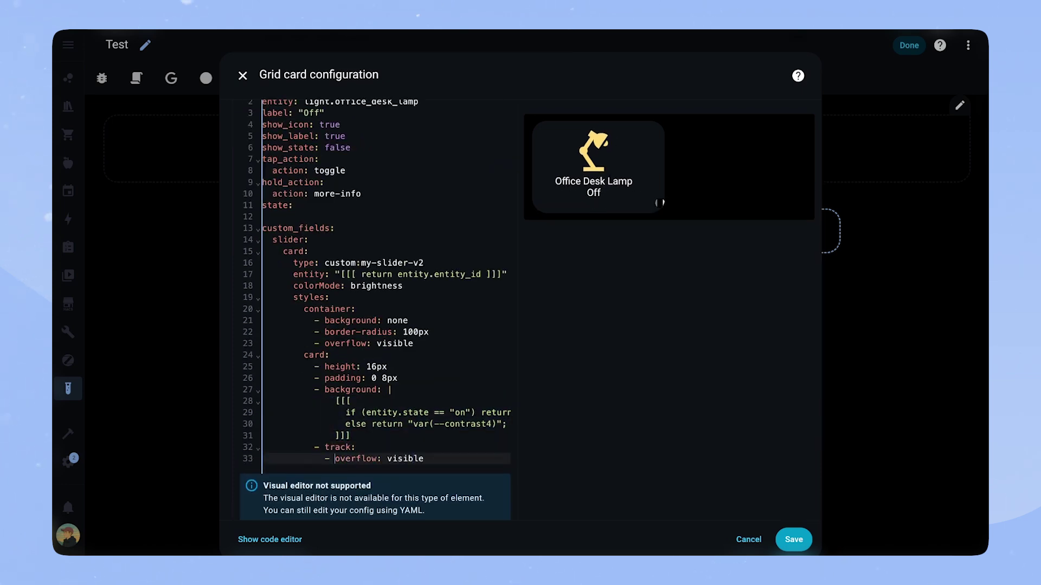
key("shift+Tab")
key("Up")
key("BackSpace")
key("BackSpace")
key("BackSpace")
key("Down")
key("End")
key("BackSpace")
key("Return")
type("- background: none")
key("Return")
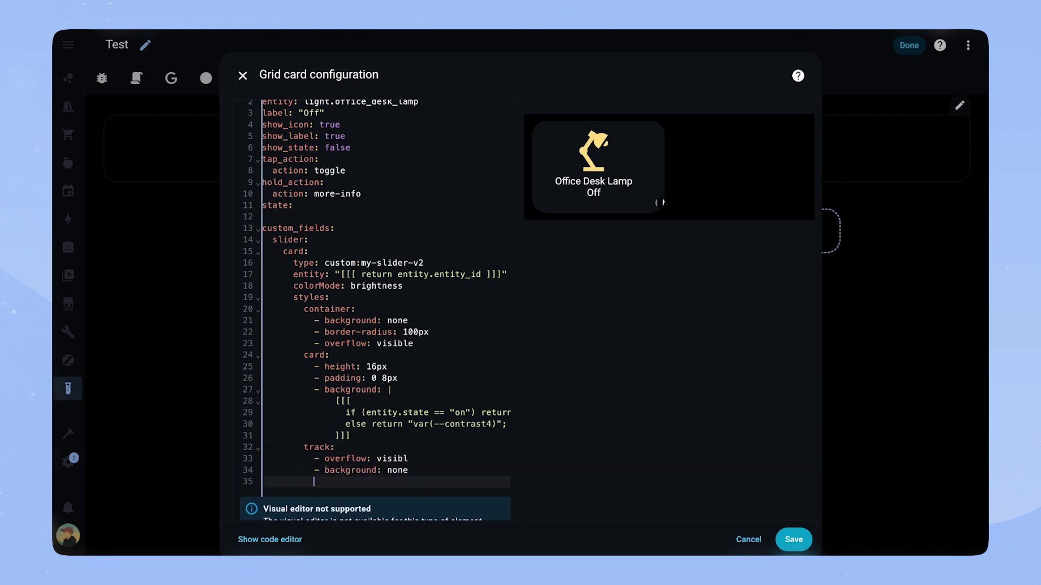
key("BackSpace")
type("progress:")
key("Return")
type("- background: none")
key("Return")
key("BackSpace")
- Add a thumb background script: var(--black) when on, var(--contrast20) when off, else var(--contrast8)
type("thumb:")
key("Return")
type("- background: |")
key("Return")
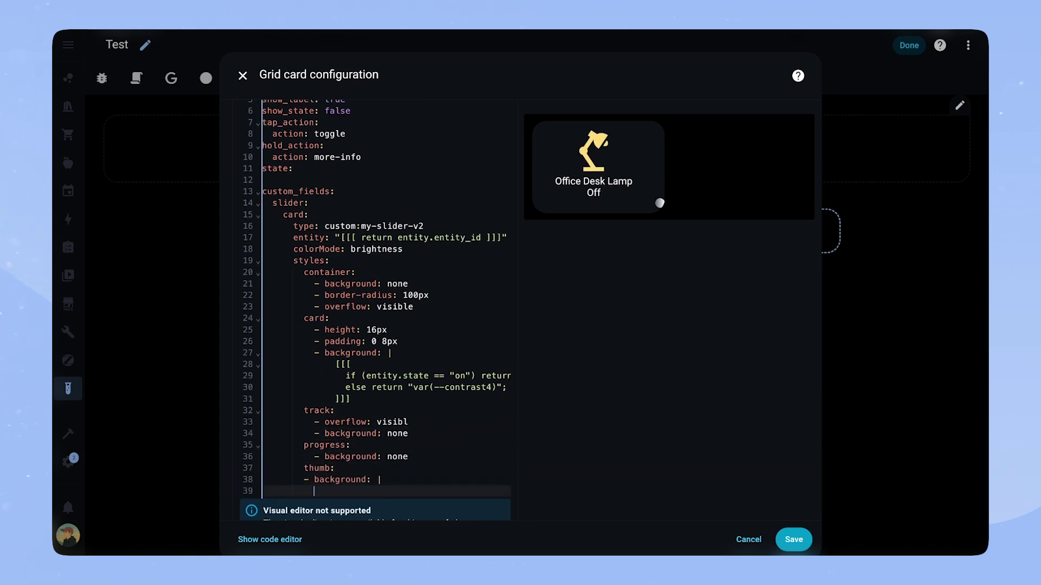
type("[[[")
key("Return")
type("if (entity.state == \"on\") return \"var(--black)\";")
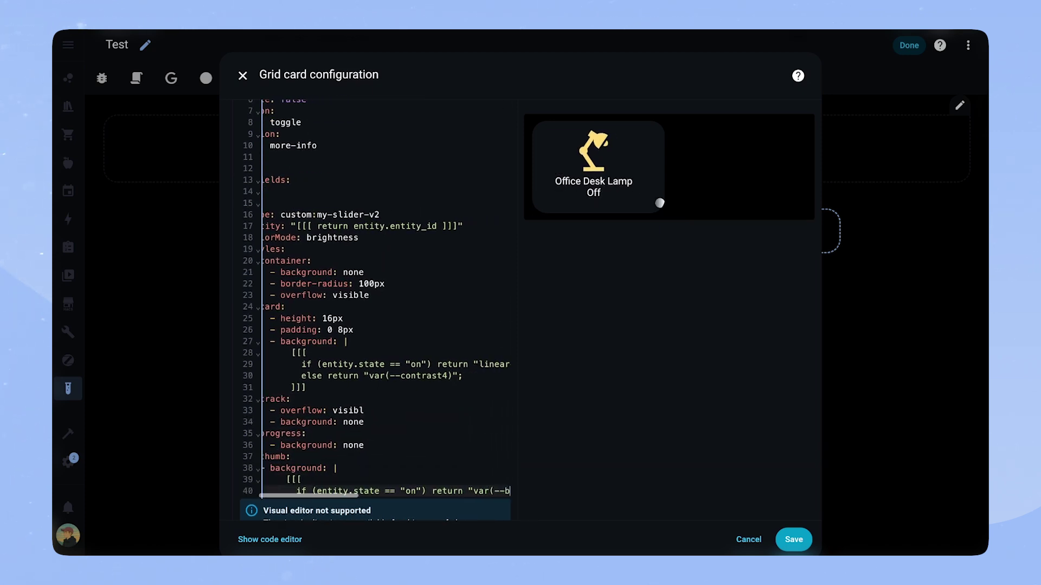
key("super+c")
key("super+v")
double_click(309, 484)
type("else if")
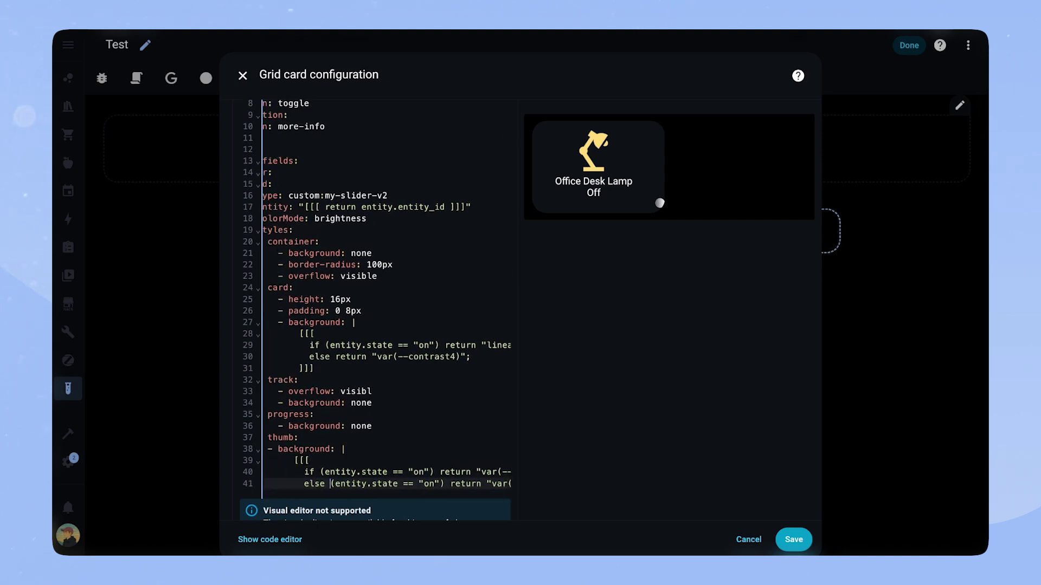
double_click(444, 484)
type("off")
key("super+Right")
key("Left")
key("Left")
key("alt+BackSpace")
type("contrast20")
key("super+Right")
key("Return")
type("else return \"var(--contrast8)")
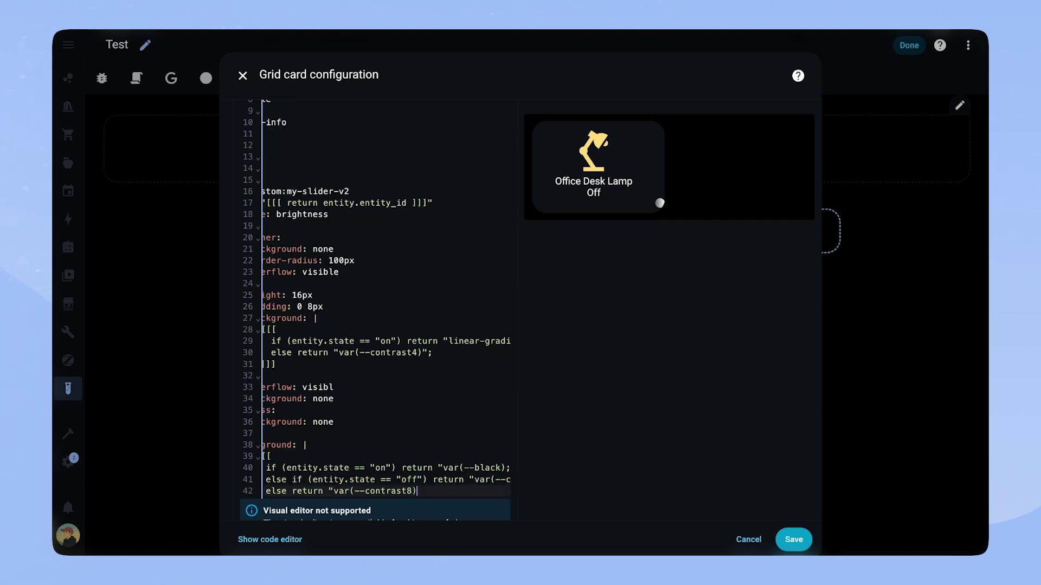
type("\";")
- Add the missing quote, close the thumb script with ]]] and tidy its indentation
scroll(484, 488, "right", 2)
left_click(400, 467)
type("\"")
left_click(481, 489)
key("Return")
key("BackSpace")
key("BackSpace")
type("]]]")
key("Up")
key("Up")
key("Up")
key("Up")
key("Left")
key("Left")
key("BackSpace")
key("Down")
key("Right")
key("Right")
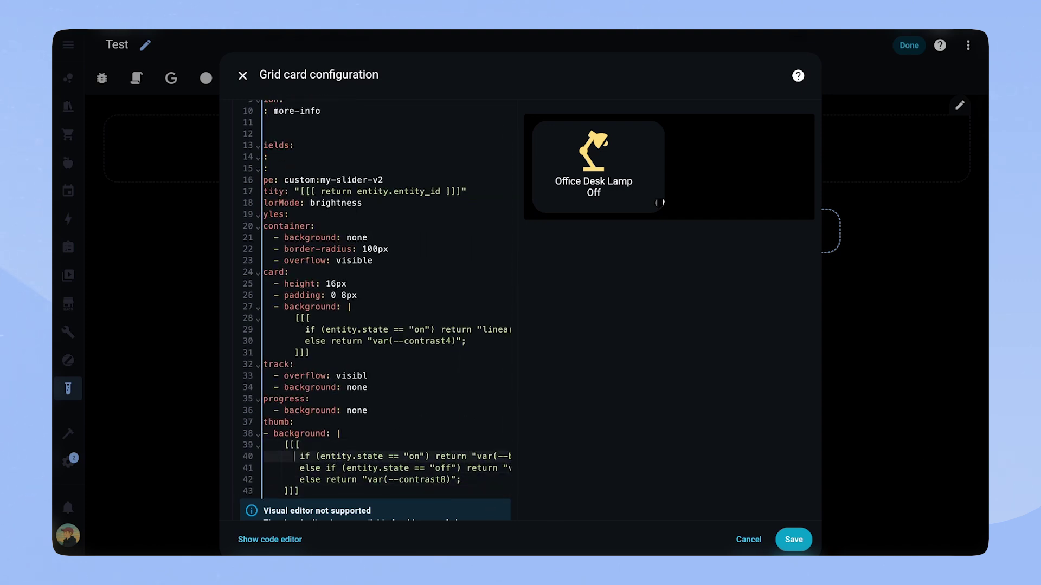
key("Right")
key("BackSpace")
key("Down")
key("Right")
- Give the thumb top 2px, right -8px, 12px height and width, and a border-radius
key("BackSpace")
key("Down")
key("Right")
key("BackSpace")
scroll(330, 465, "down", 1)
left_click(326, 483)
key("Return")
key("BackSpace")
key("BackSpace")
type("- top: 2px")
key("Return")
type("- right")
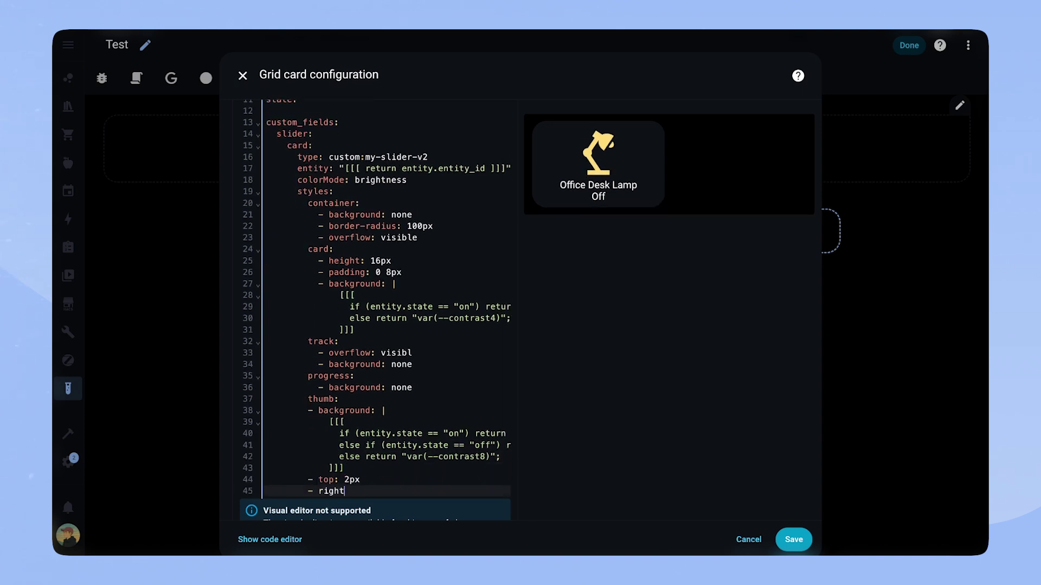
type(": \"-8px\"")
key("Return")
type("- height: 12px")
key("Return")
type("- width: 12px")
key("Return")
type("- bo")
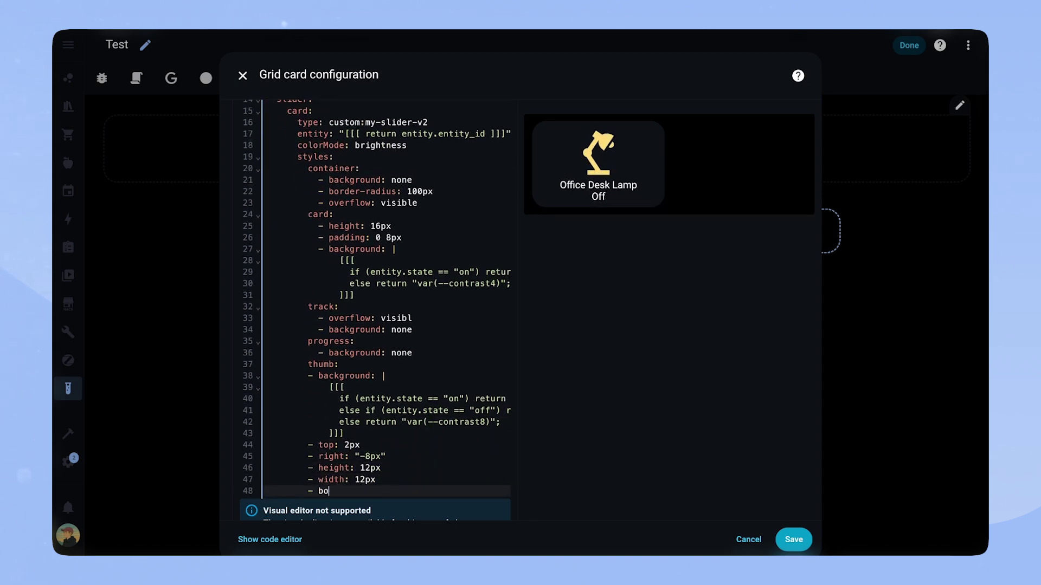
type(":")
key("End")
key("Return")
key("BackSpace")
key("BackSpace")
key("BackSpace")
key("BackSpace")
- Add a styles grid with areas "l i" "n n" "slider slider", columns 1fr 1fr, rows 1fr min-content
type("styles:")
scroll(293, 415, "down", 2)
key("Return")
key("Return")
key("Return")
key("Return")
key("Return")
key("Return")
key("Up")
key("Up")
key("Up")
key("Up")
key("Up")
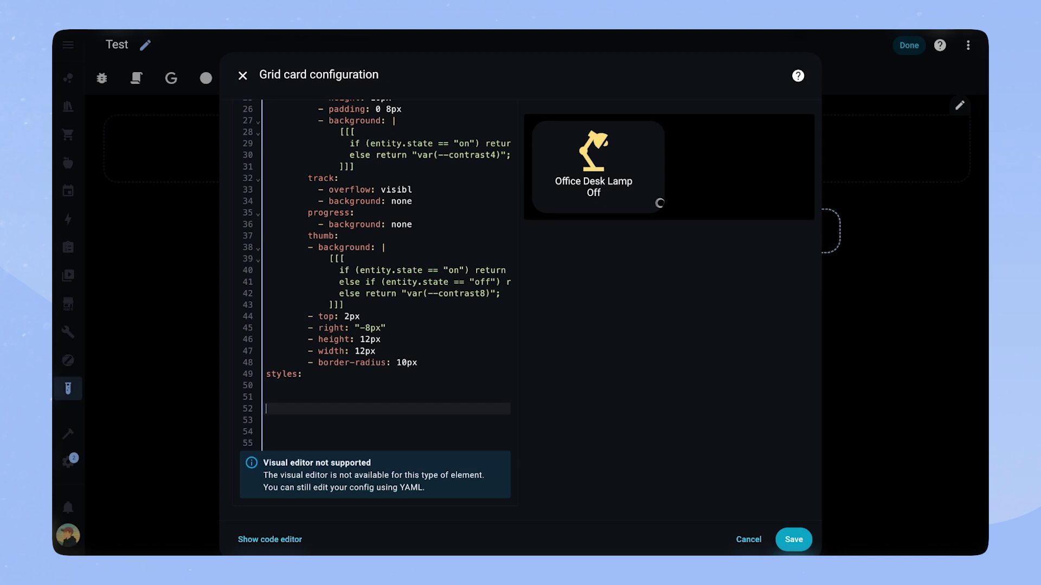
type("grid:")
key("Return")
type("- grid-template-areas: '\"l i\" \"n n\" \"slider slider\"'")
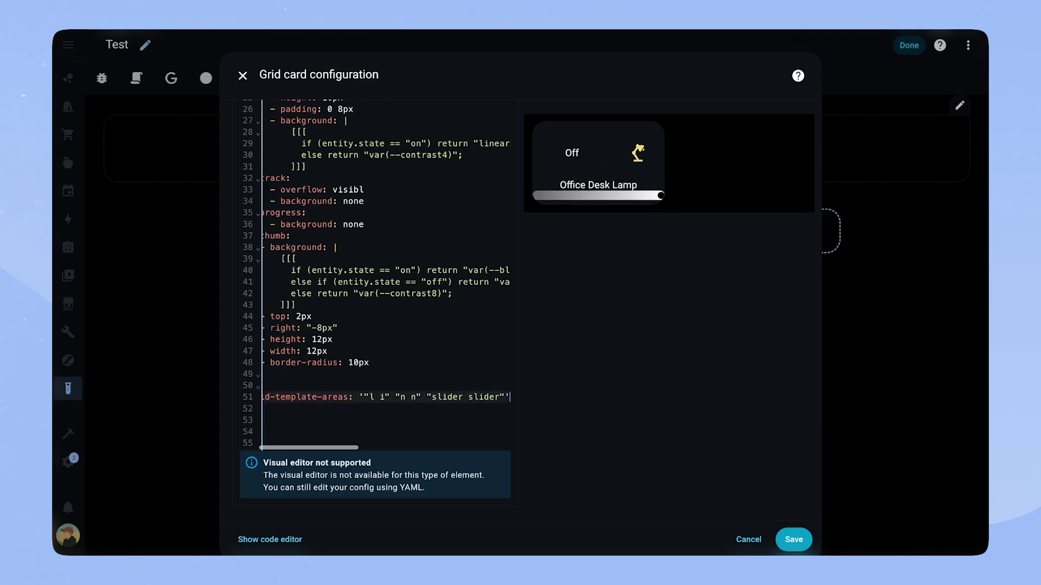
key("Return")
type("- grid-template-columns: 1fr 1fr")
key("Return")
type("- grid-template-rows: 1fr min-content")
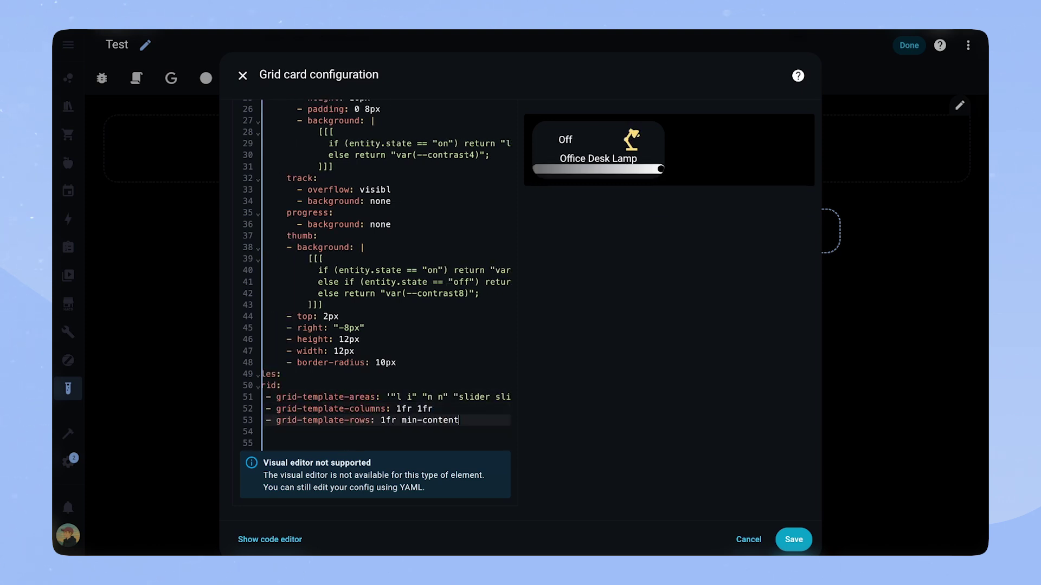
- Style the icon with width 20px and colour var(--contrast20)
key("Return")
key("BackSpace")
type("icon:")
key("Return")
type("- width: 20px")
key("Return")
type("- color: var(--contrast20)")
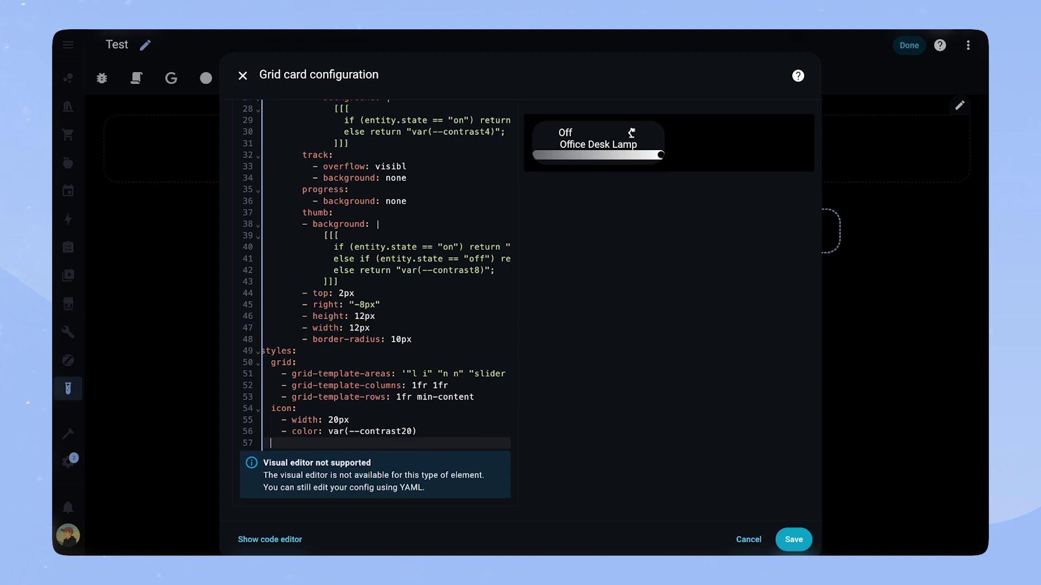
- Give img_cell a var(--contrast1) background and a 35px by 35px size
key("Return")
key("BackSpace")
type("img_cell:")
key("Return")
type("- background-color: var(--contrast1)")
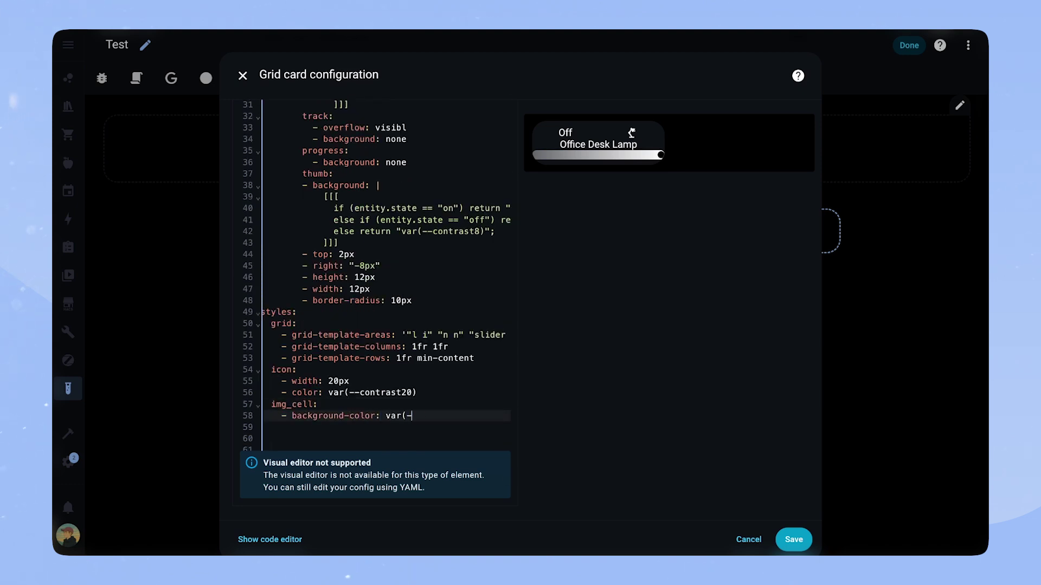
key("Return")
type("- width: 3")
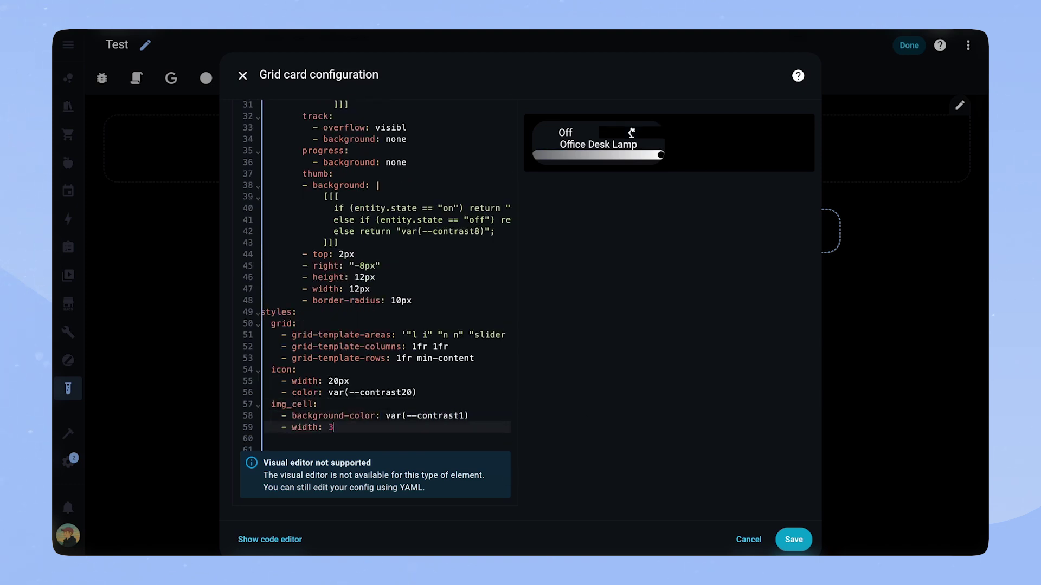
type("5px")
key("Return")
type("- height: 35px")
- Add img_cell margin-top 5px, margin-right 10px, justify-self end, align-self center, border-radius 100%
key("Return")
type("- margin-top: 5px")
key("Return")
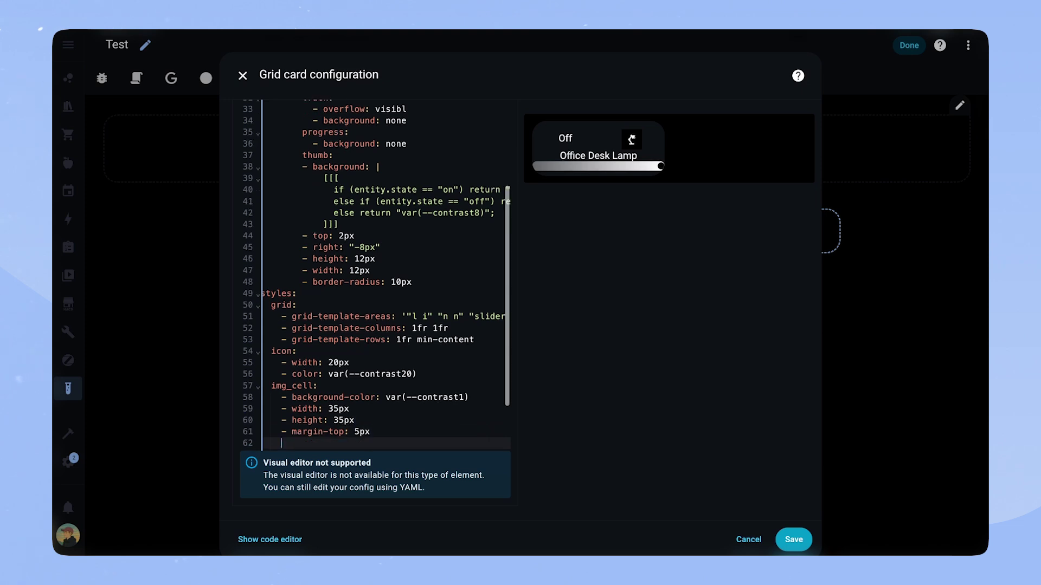
type("- margin-right: 10px")
key("Return")
type("- justify-self: end")
key("Return")
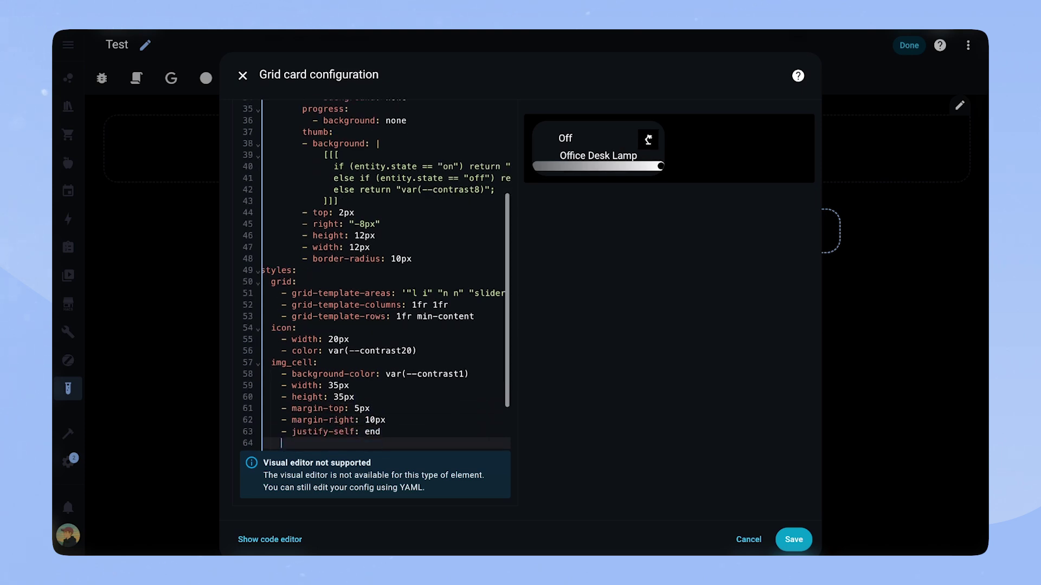
type("- align-self: center")
key("Return")
type("- border-radius: 100%")
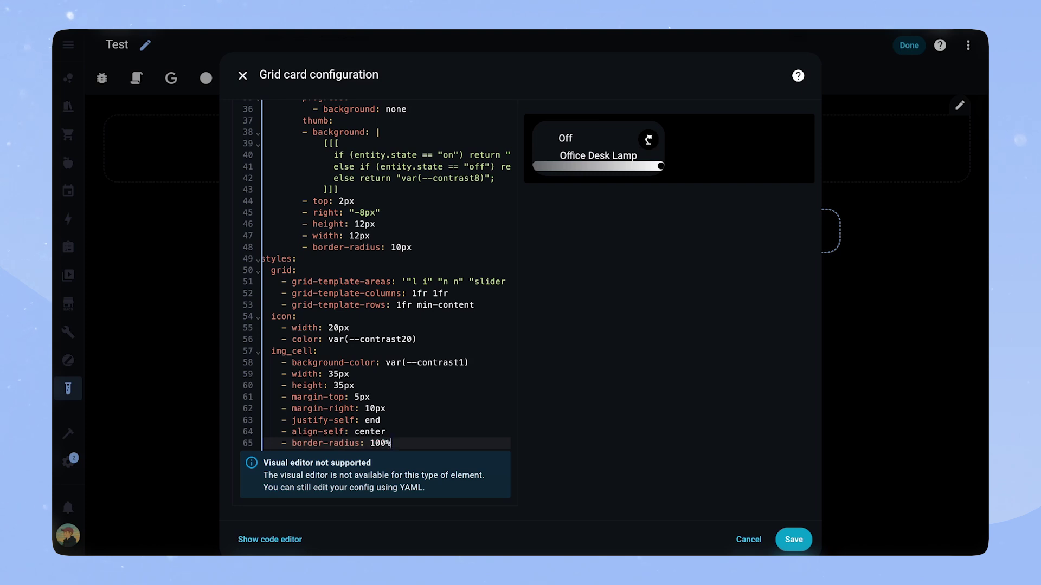
key("Return")
key("BackSpace")
- Add name styles: justify-self start, font-size 11px and margin-bottom 8px
type("name:")
key("Return")
type("- justify-self: start")
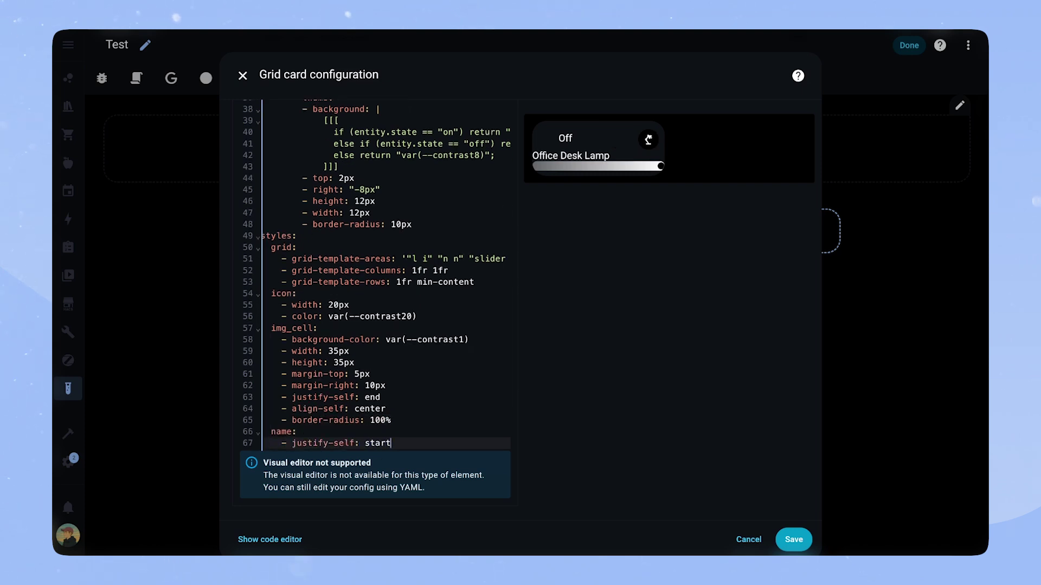
key("Return")
type("- font-size: 11px")
key("Return")
type("- margin-bottom: 8px")
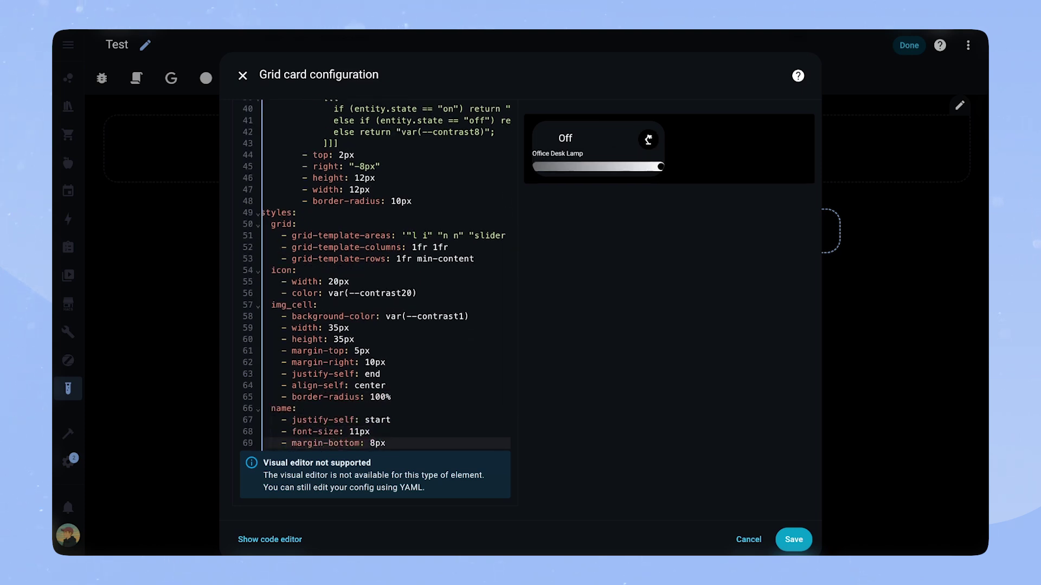
- Give the name a colour template: var(--black) when on, contrast20 otherwise
key("Return")
type("- color: |")
key("Return")
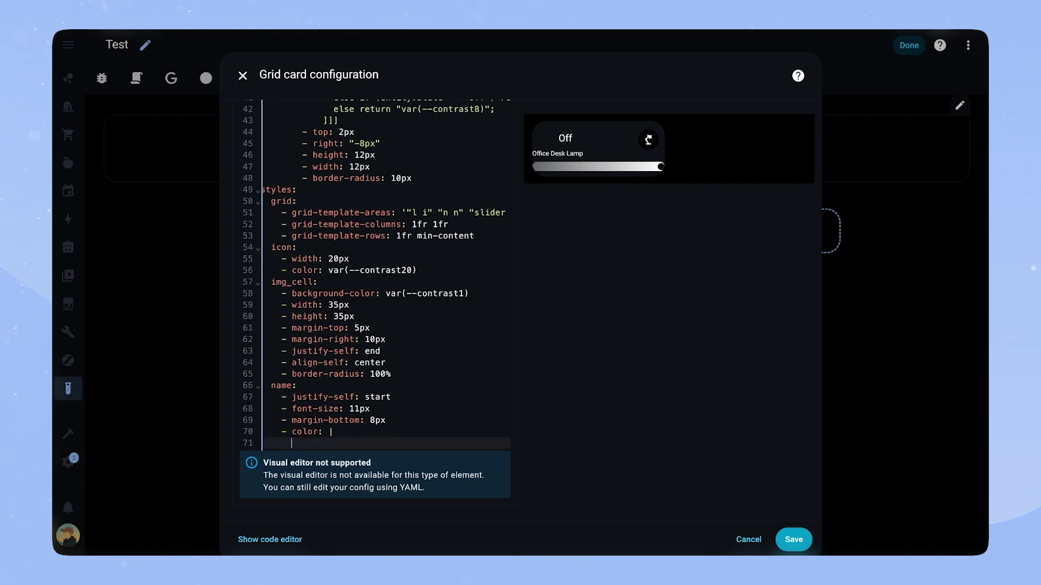
type("[[[")
key("Return")
type("if (entity.state == \"on\" ")
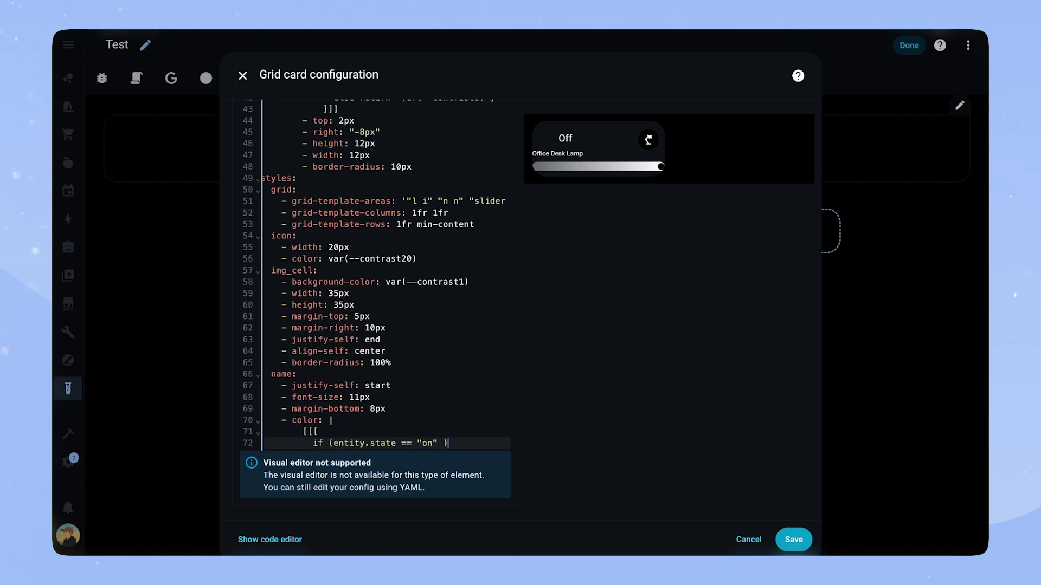
type(") return va")
key("BackSpace")
key("BackSpace")
type("\"var(--black)\";")
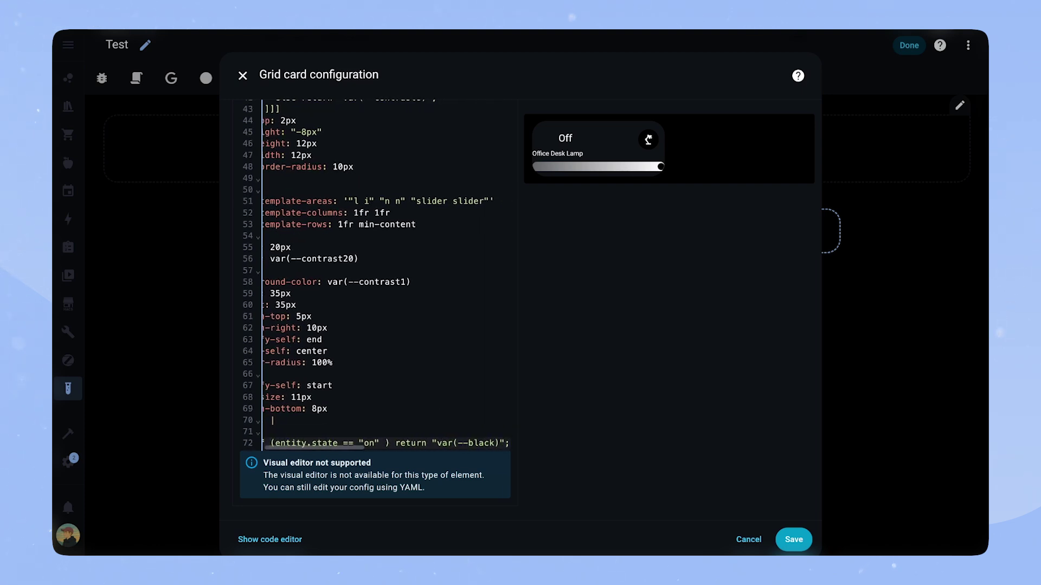
key("Return")
type("else rt")
type(")\";")
key("Return")
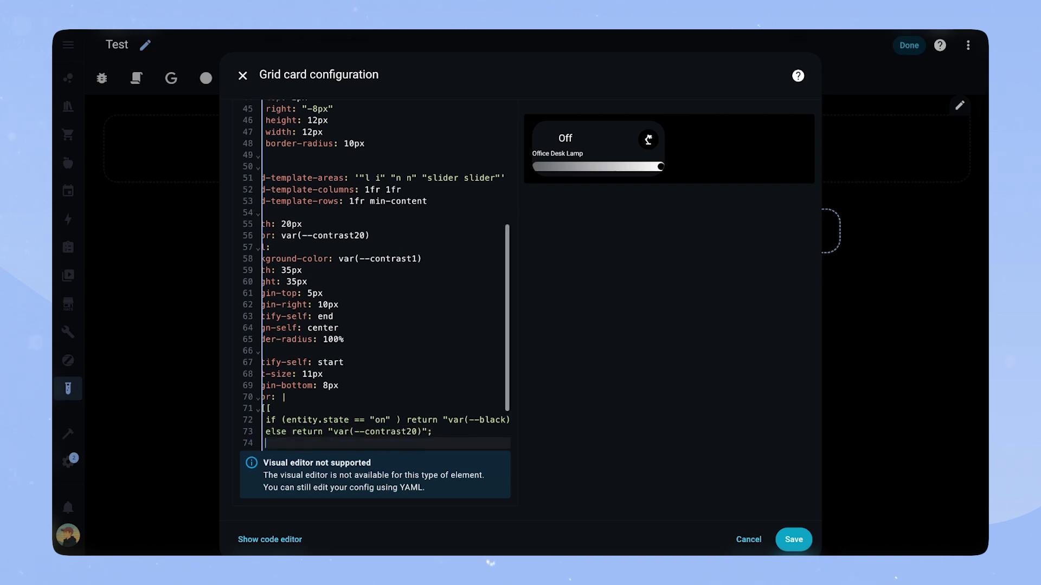
key("BackSpace")
type("]]]")
- Set the name opacity to 0.7 and begin the card style section
scroll(412, 399, "down", 1)
left_click_drag(347, 402, 307, 355)
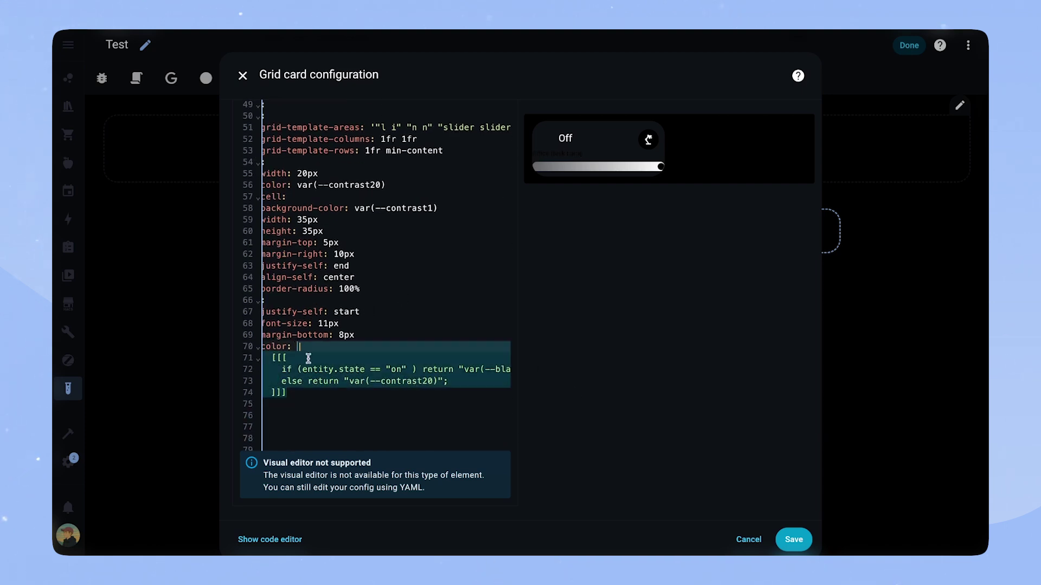
left_click(341, 387)
key("BackSpace")
key("Return")
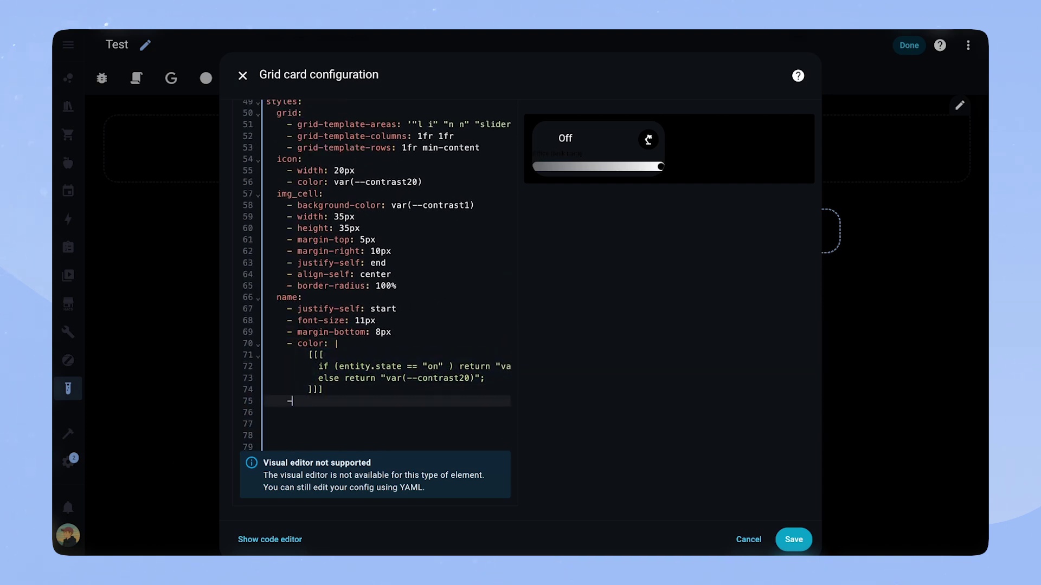
type("- opacity: 0.7")
key("Return")
type("card:")
key("Return")
- Set card height to 90px and a state background: yellow when on, contrast2 otherwise
type("- height: 90px")
key("Return")
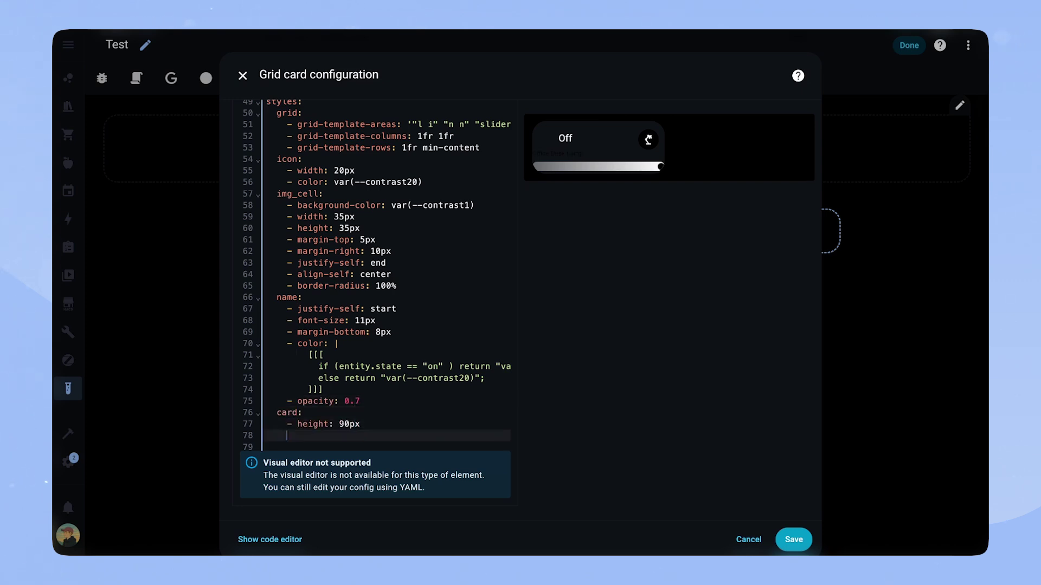
type("- background-color:")
type("|         [[[           if (entity.state == \"on\" ) return \"var(--black)\";           else return \"var(--contrast20)\";         ]]]")
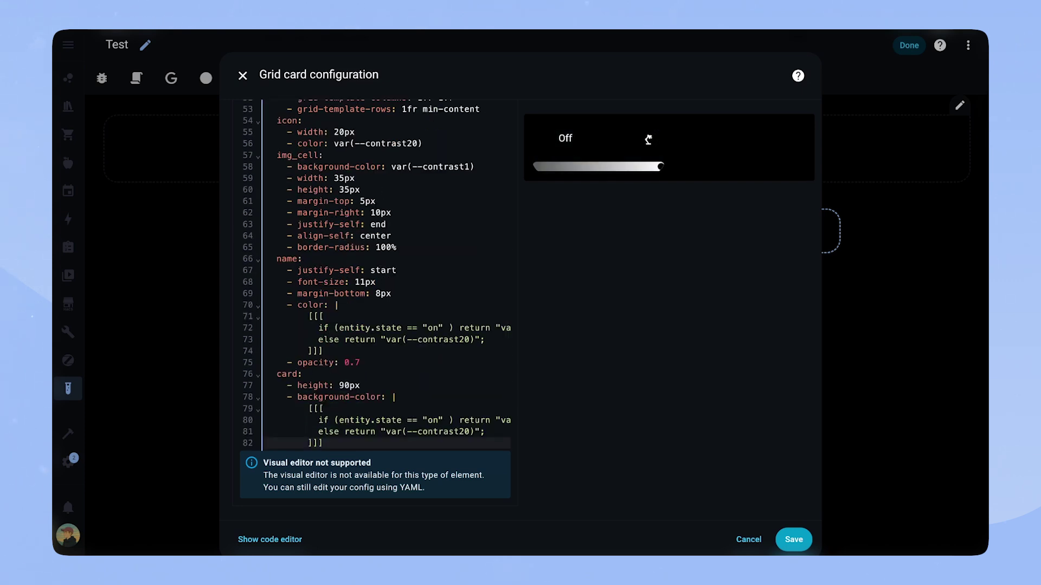
scroll(444, 430, "right", 1)
double_click(480, 421)
type("yellow")
left_click(401, 432)
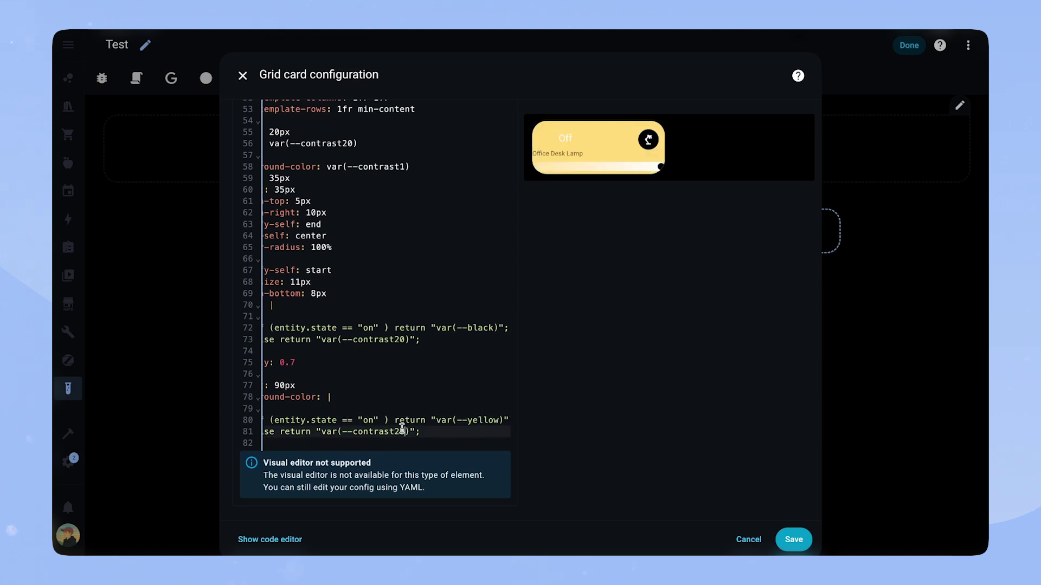
scroll(374, 425, "left", 1)
scroll(390, 426, "down", 1)
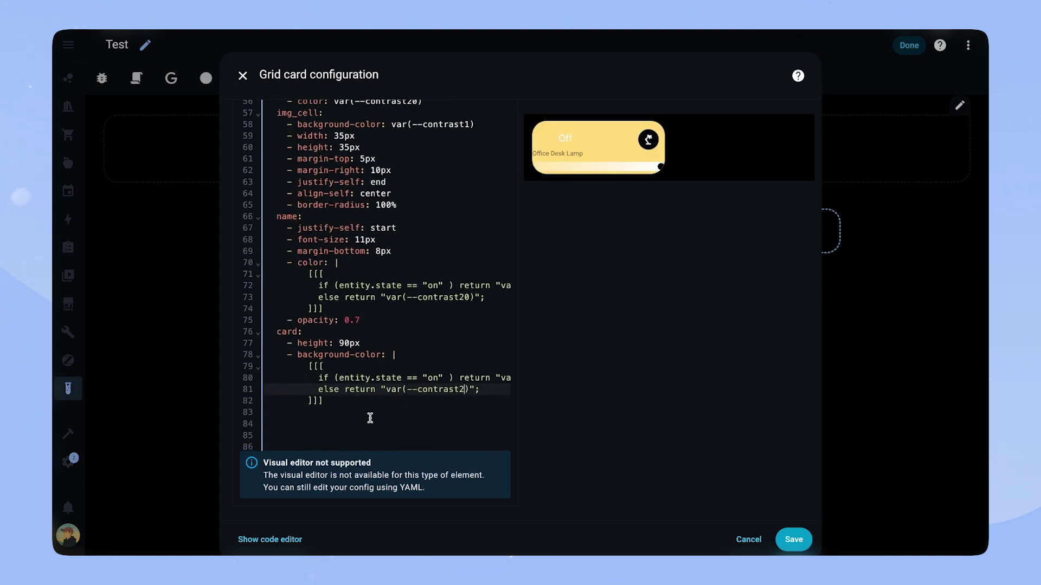
- Remove the card shadow, round corners to 24px and pad it 0 0 12px 14px
key("Down")
key("Return")
type("- box-s")
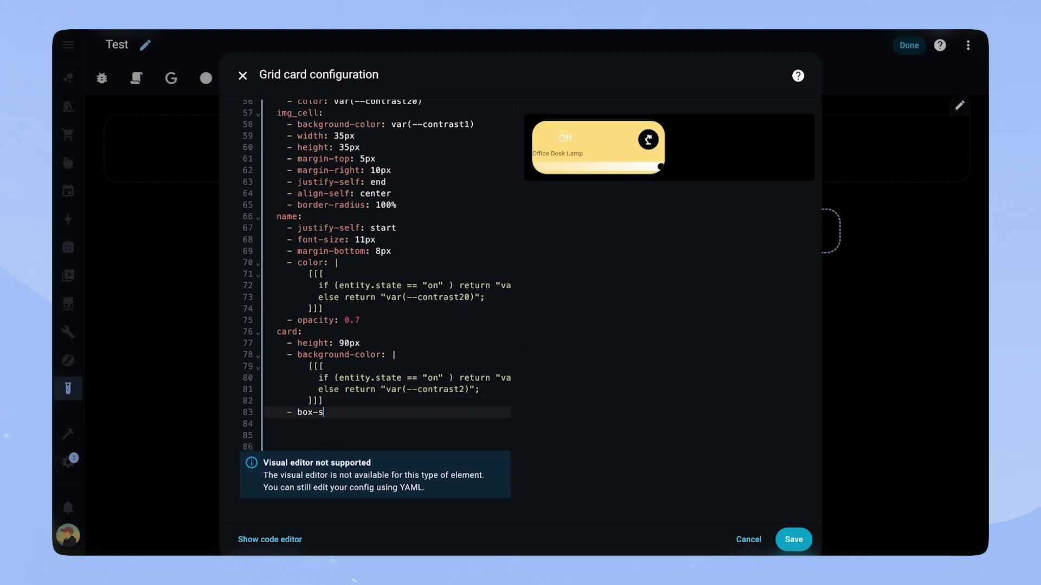
type("hadow: none")
key("Return")
type("- border-radius: 2")
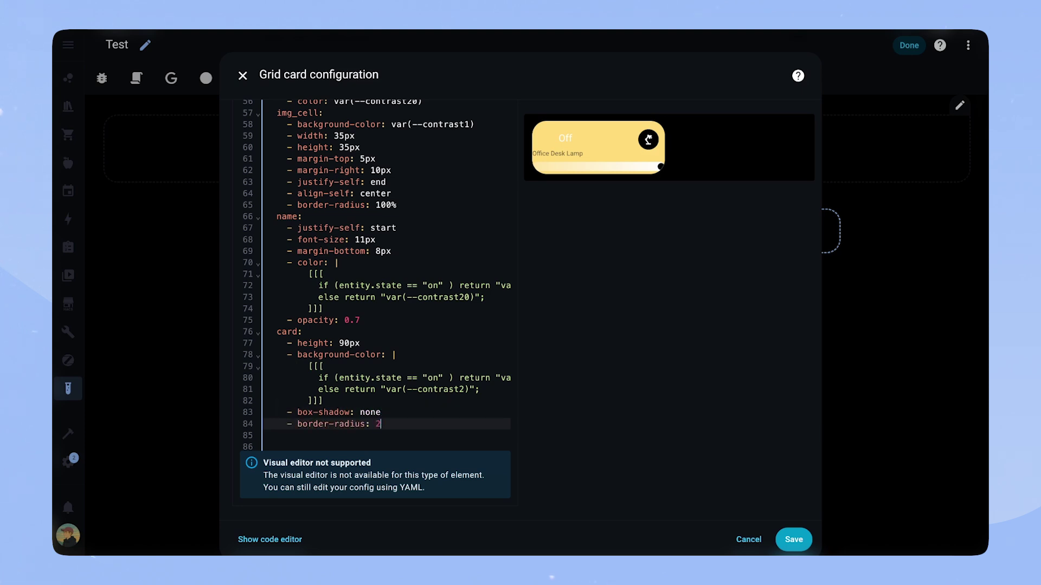
type("4px")
key("Return")
type("- padding: ")
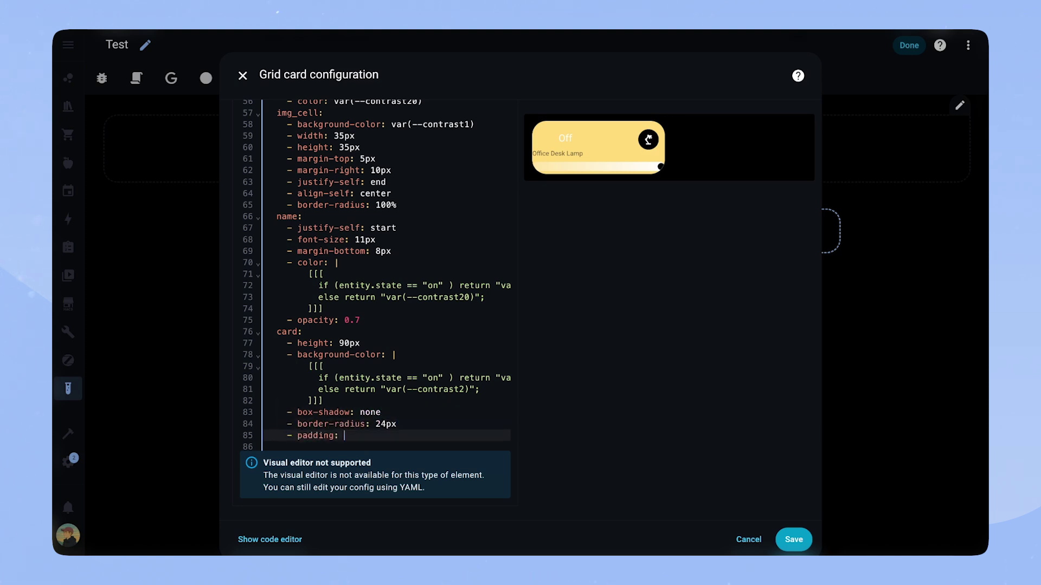
type("0 0 12px 14px")
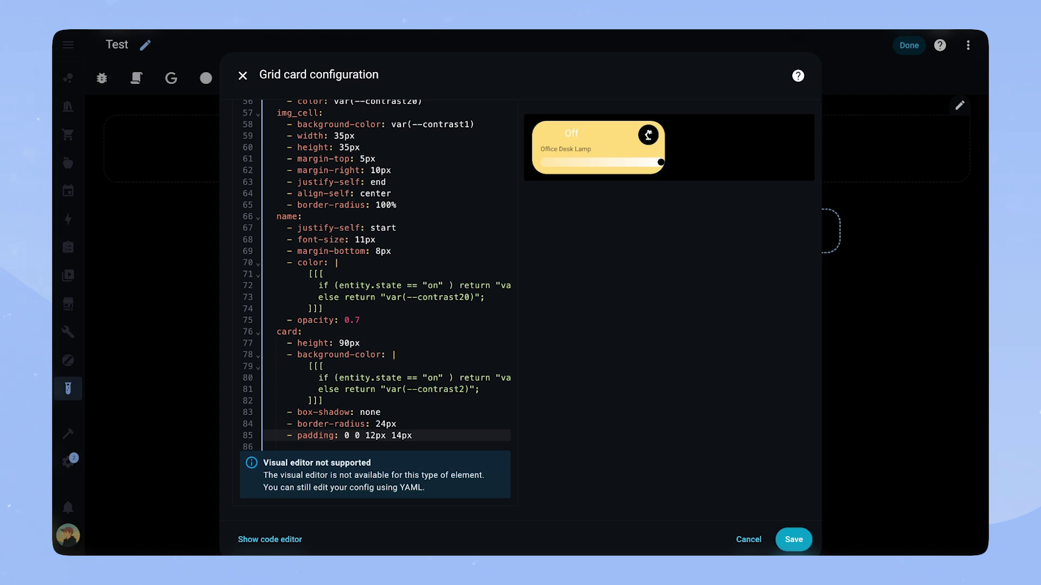
scroll(439, 435, "down", 1)
- Style the label: justify-self start, 20px font, 20px top margin, weight 500, state colour template
key("Return")
key("BackSpace")
type("label:")
key("Return")
type("- j")
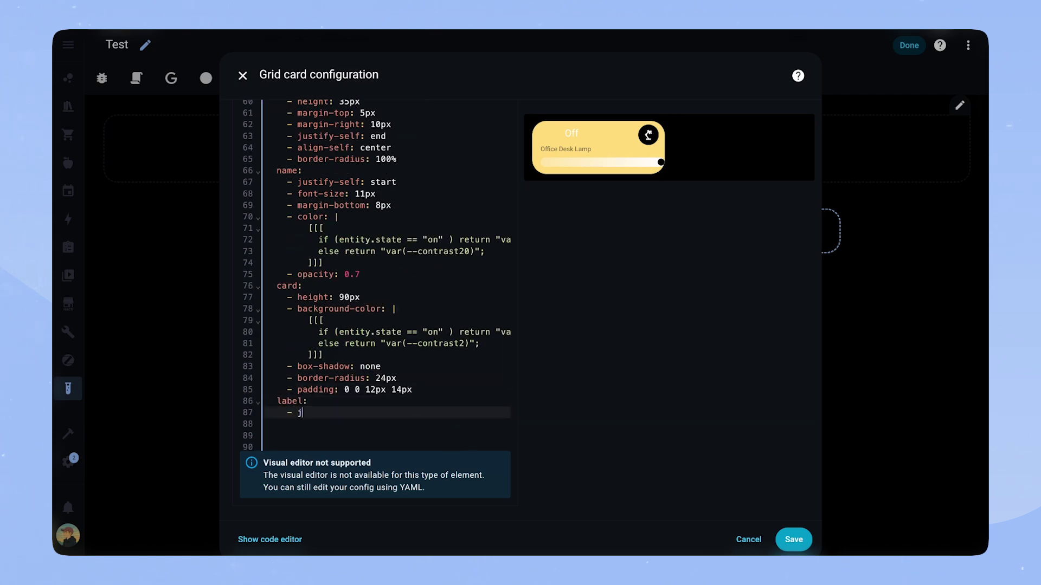
type("ustify-self: start")
key("Return")
type("- font-size: 20px")
key("Return")
type("- margi")
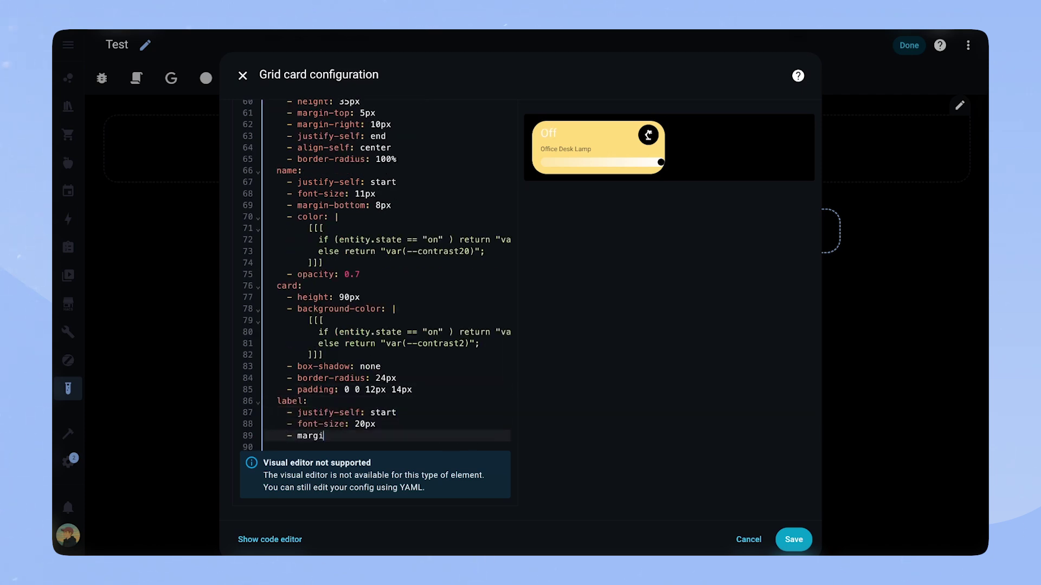
type("n-top: 20px")
key("Return")
type("- font-weight: 500")
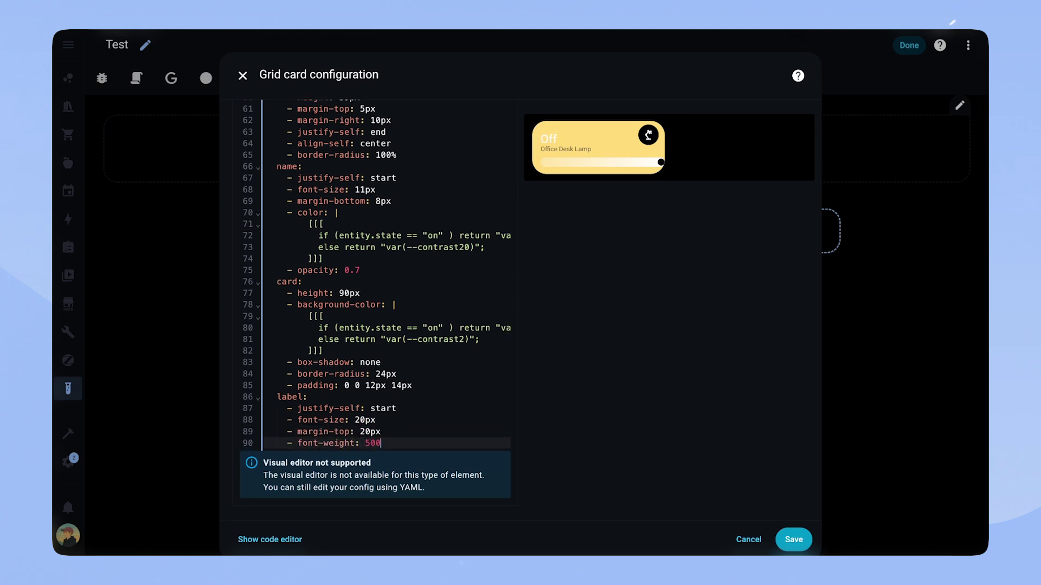
key("Return")
type("- color:")
type("|         [[[           if (entity.state == \"on\" ) return \"var(--black)\";           else return \"var(--contrast20)\";         ]]]")
scroll(405, 432, "right", 3)
scroll(353, 382, "left", 3)
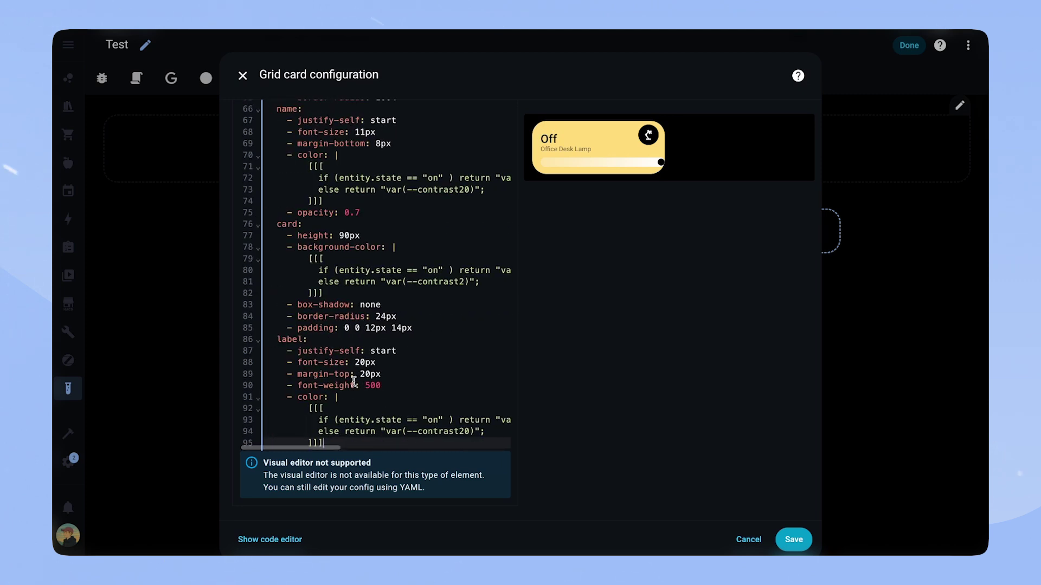
- Add custom_fields styling giving the slider field 16px right padding
key("Return")
key("BackSpace")
key("BackSpace")
type("custom_field")
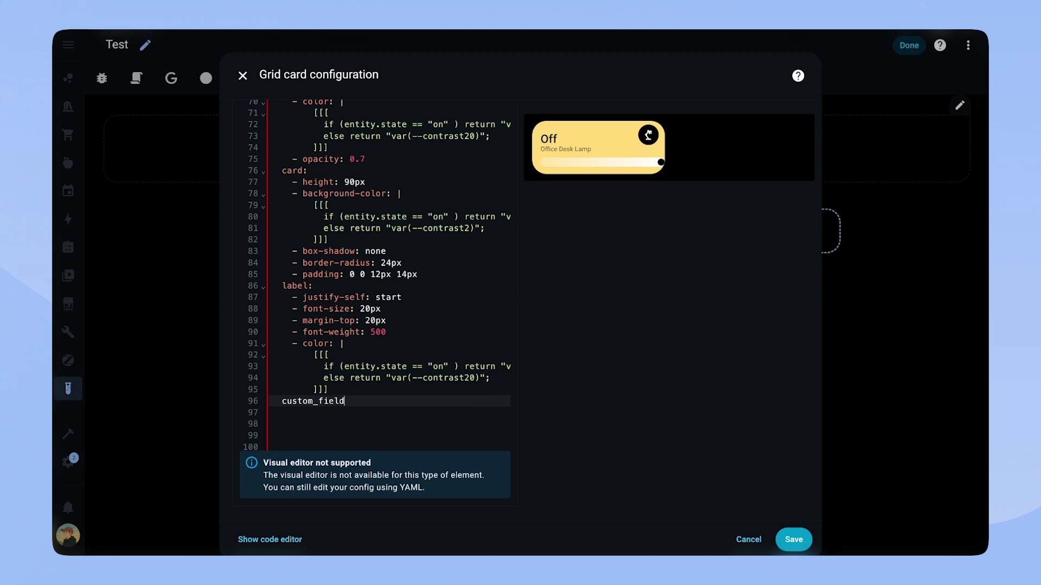
type("s:")
key("Return")
type("slider:")
key("Return")
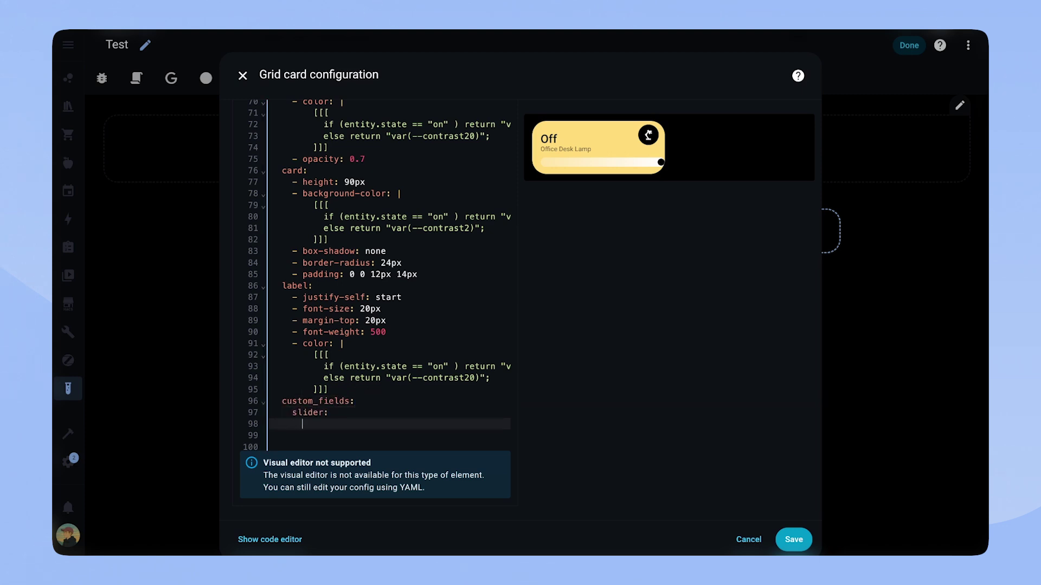
type("- padding-right: 16px")
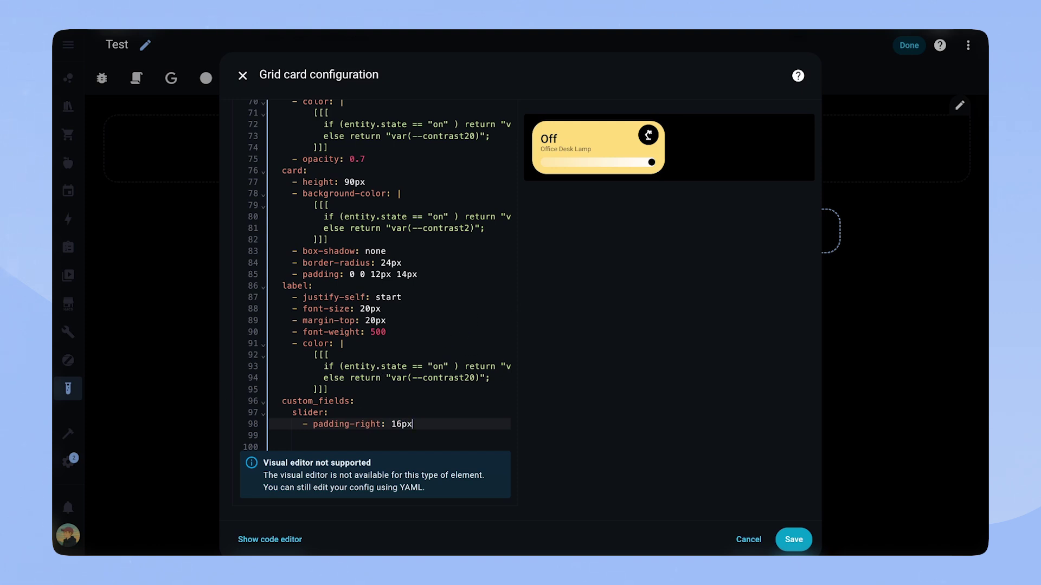
- Add an "on" state entry whose label shows Math.round(brightness/255*100) + '%'
scroll(442, 341, "up", 14)
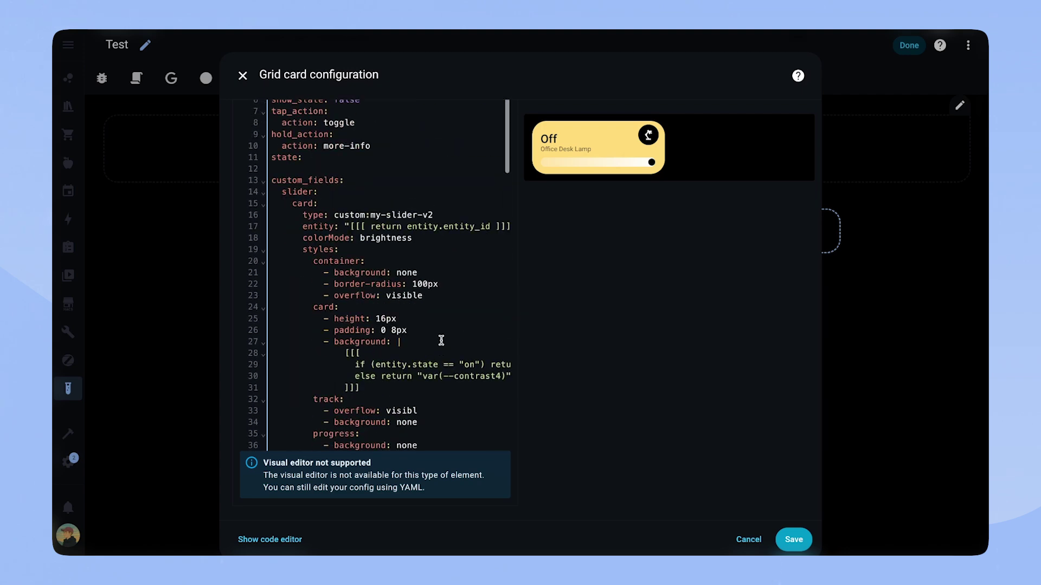
left_click(325, 162)
key("Down")
type("- value: \"on\"")
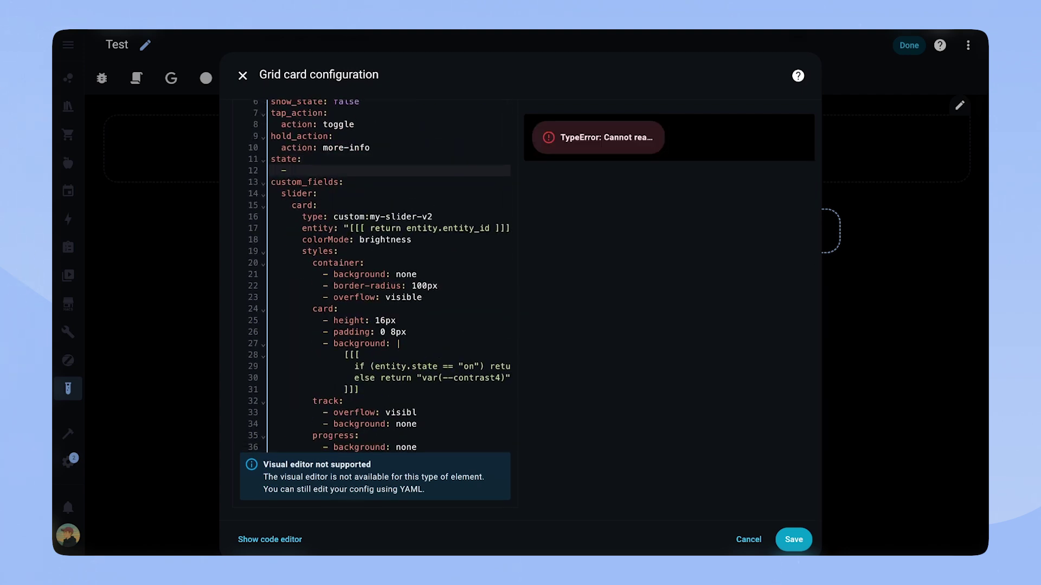
key("Return")
type("label: \"")
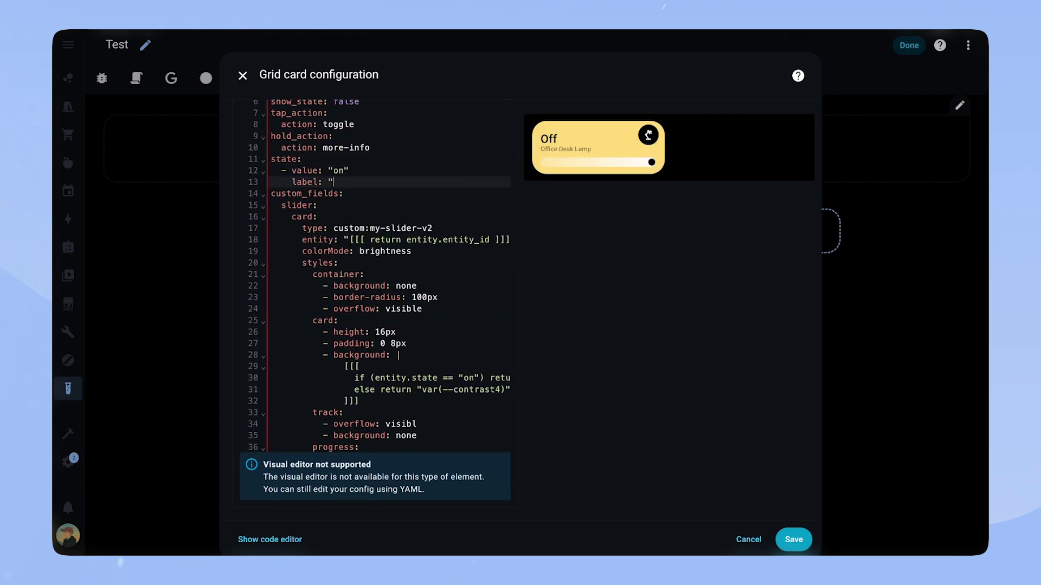
type("[[[ return Math.round(entity.a")
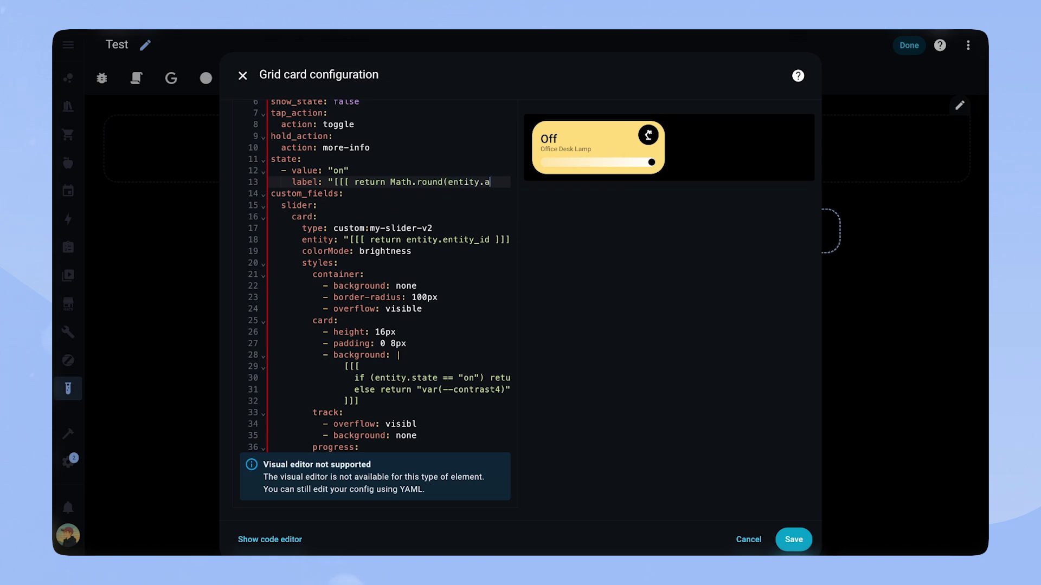
type("ttributes.brightness")
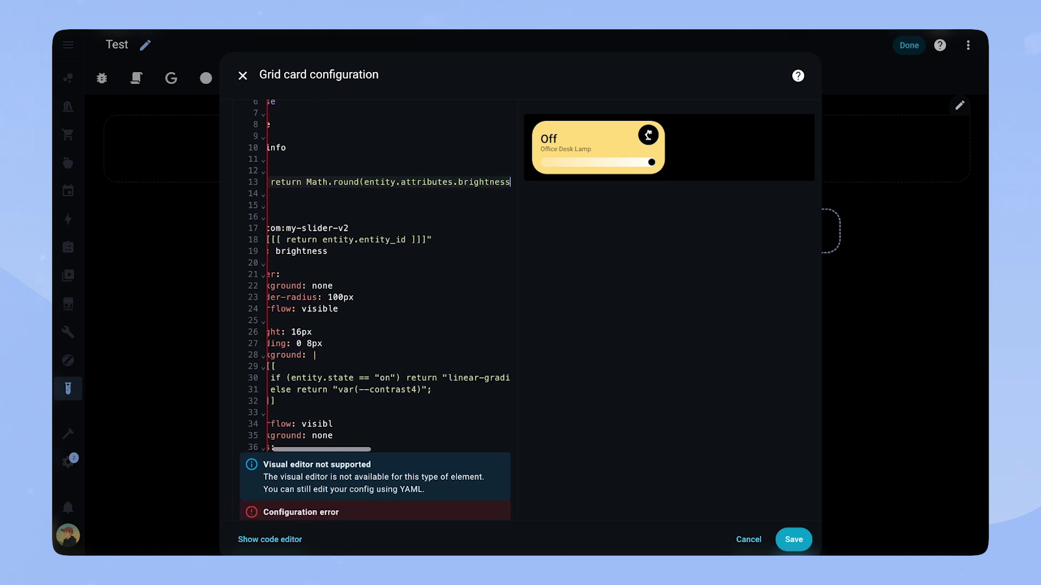
type("/255*100)")
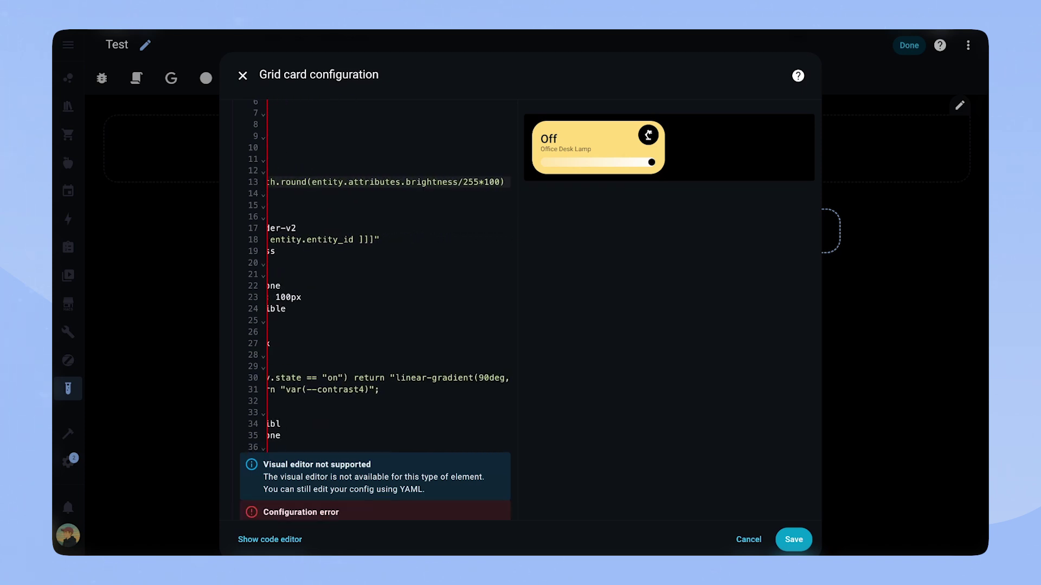
type(" + '%' ]]]\"")
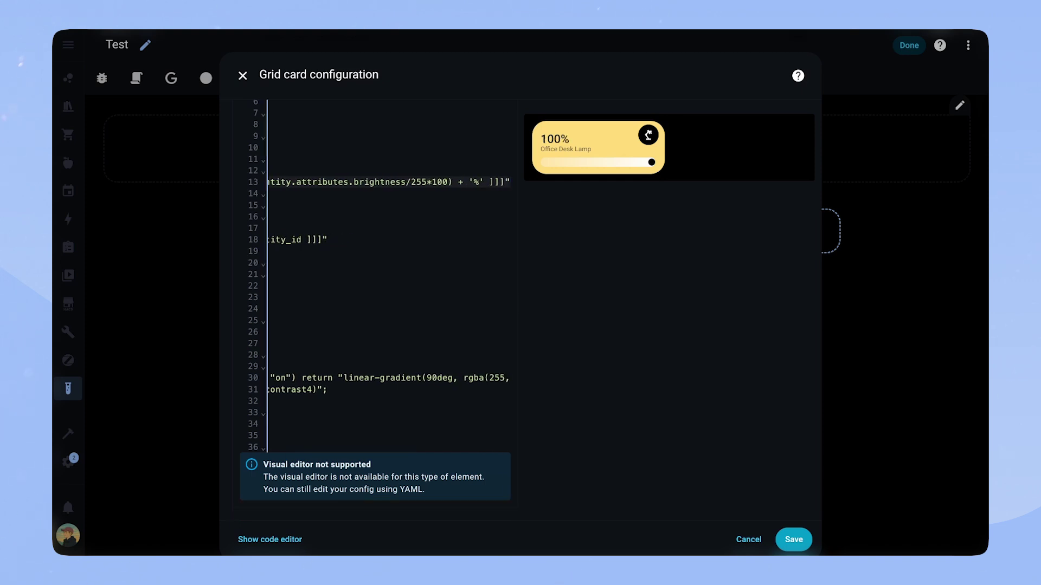
key("Return")
- Add an on-state card background template returning rgba(rgb_color), else var(--yellow)
type("styles:")
key("Return")
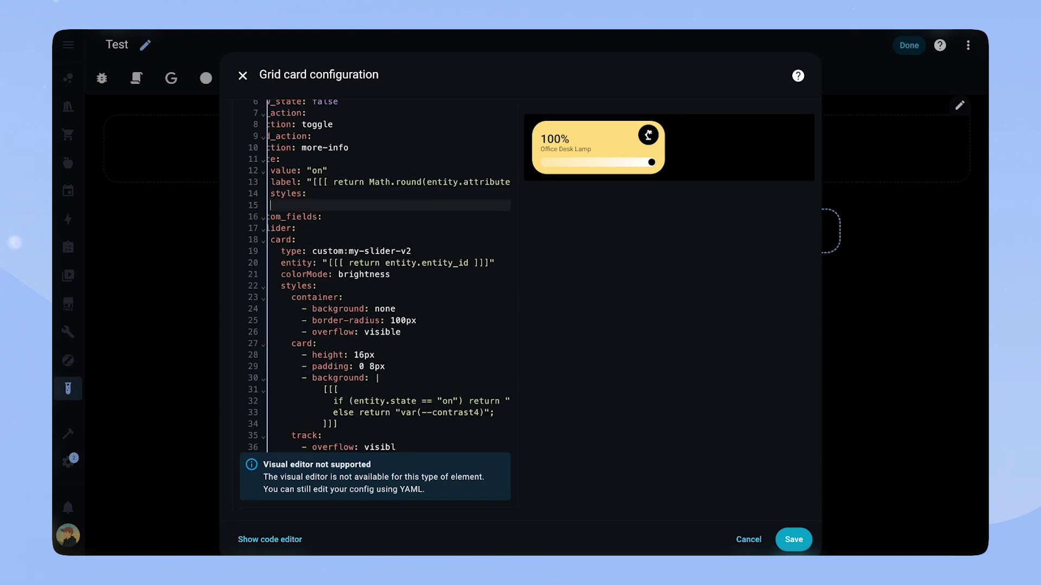
type("card:")
key("Return")
type("- backgroun")
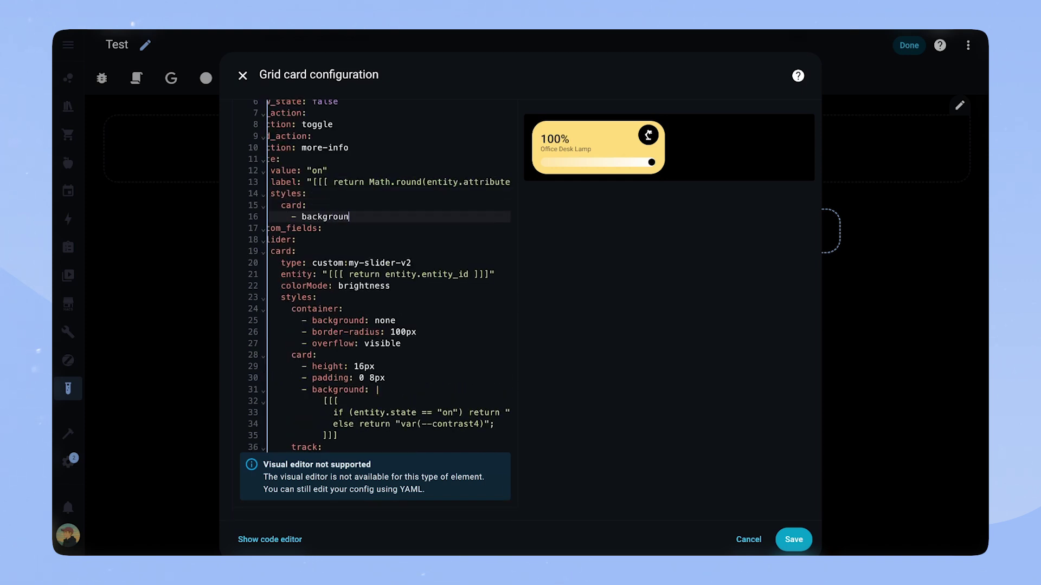
type("d: |")
key("Return")
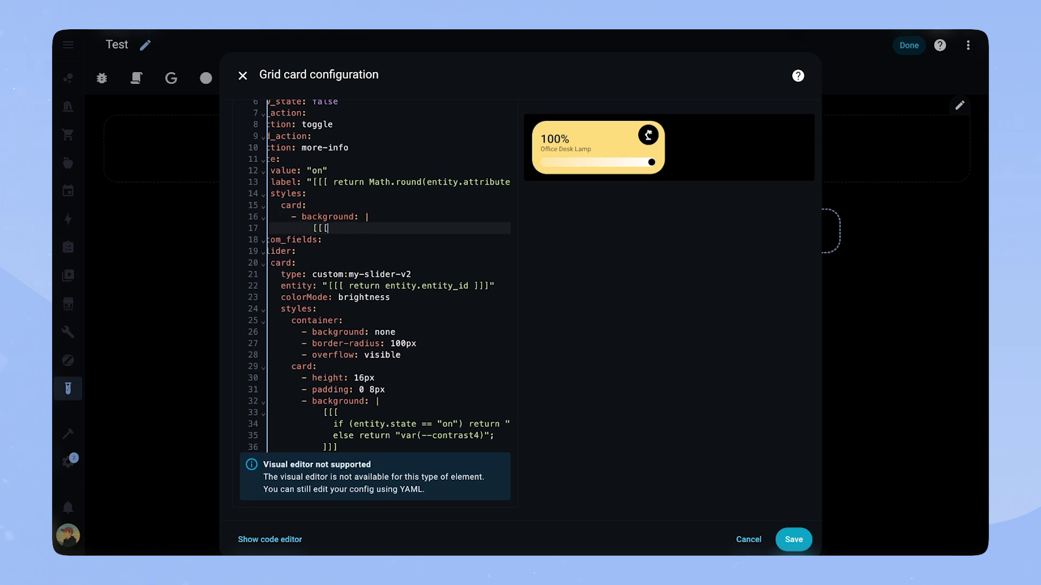
type("[[[")
key("Return")
type("var color")
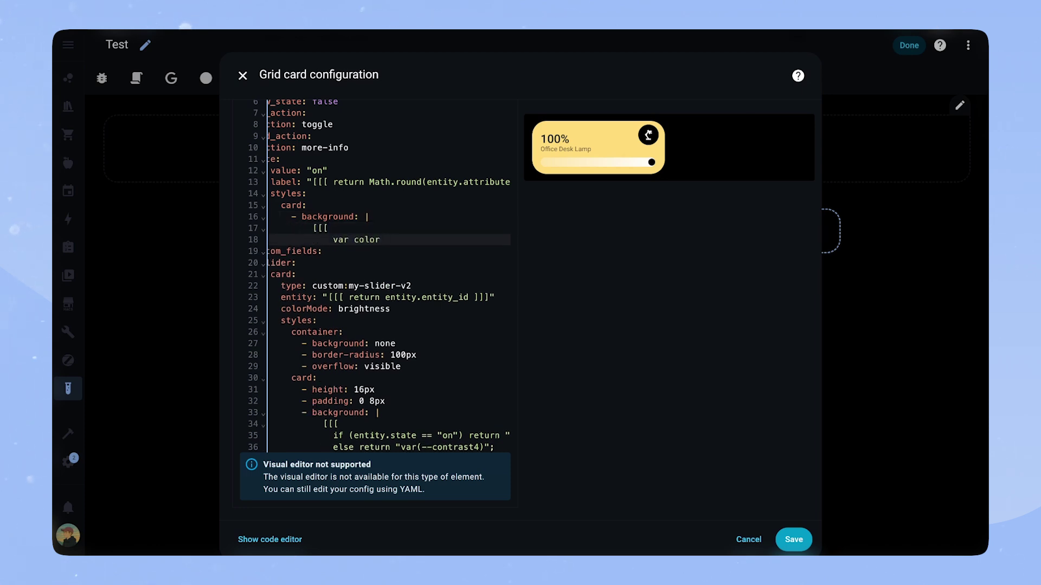
type(" = entity.attributes?.rgb_color;")
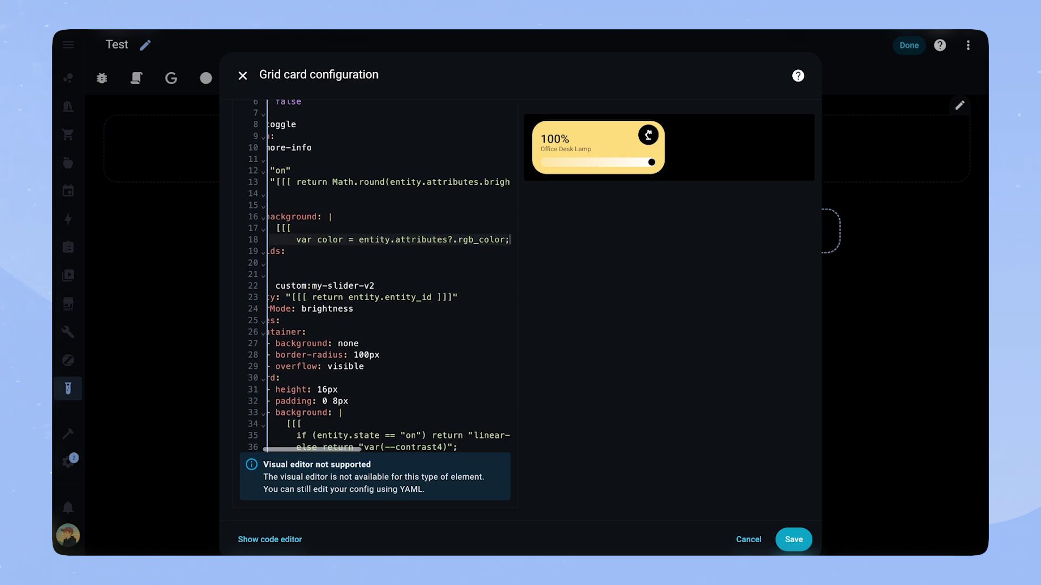
key("Return")
type("if (c")
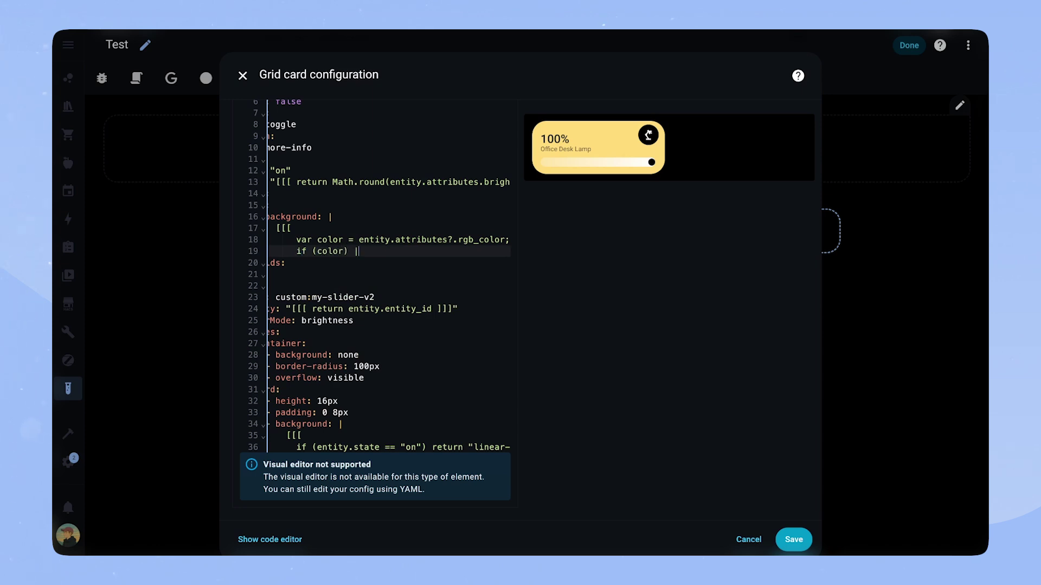
type("olor){")
key("Return")
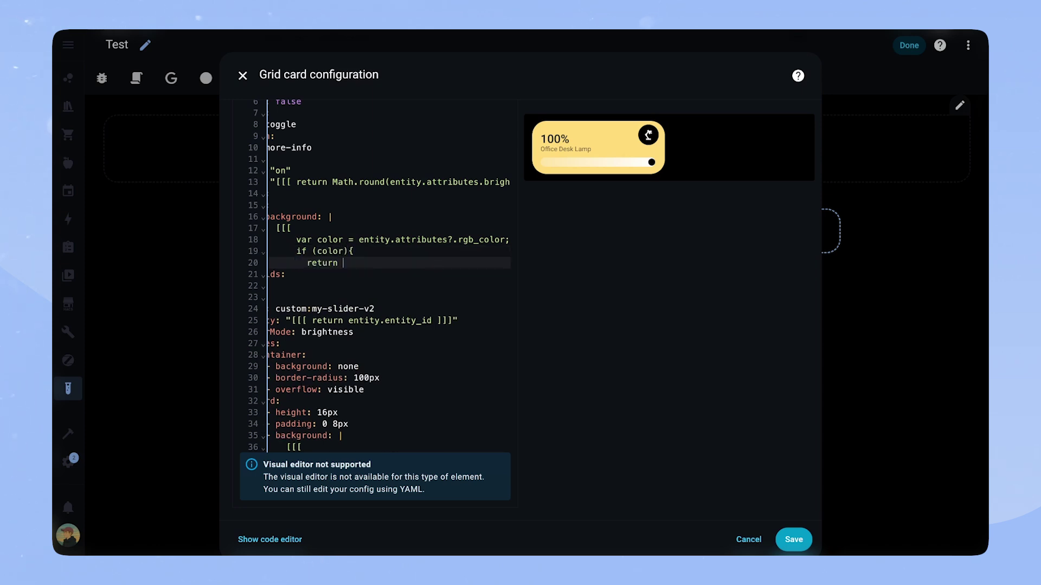
type("rgba(' + color + ')'")
key("End")
key("Return")
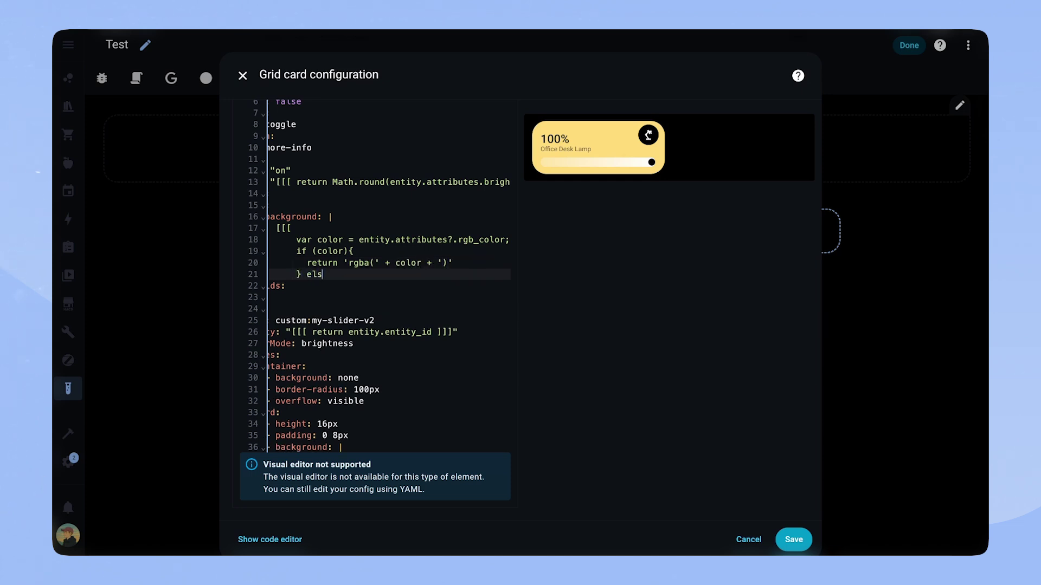
key("Return")
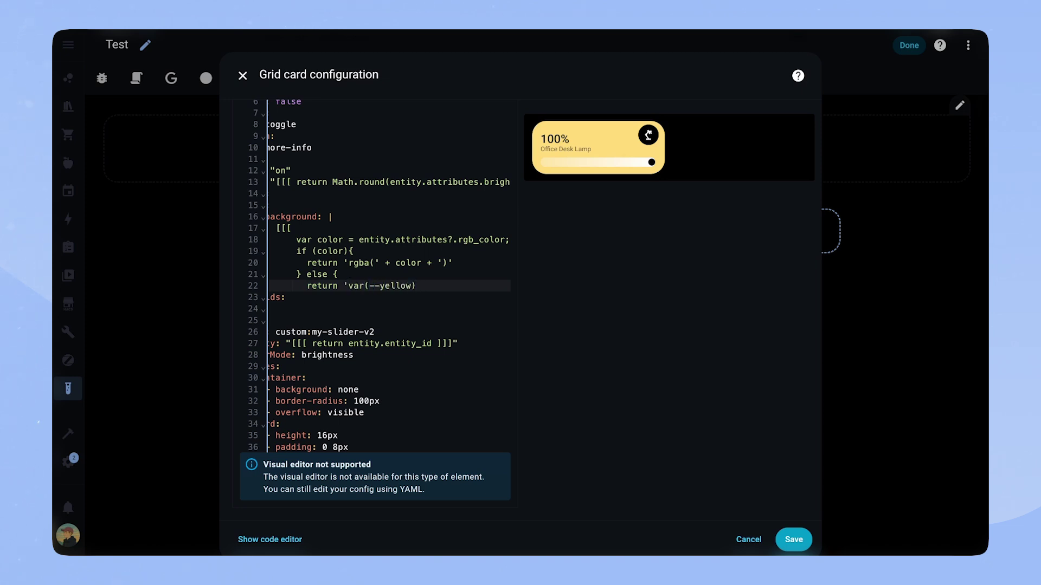
type("'")
key("Return")
type("}")
key("Return")
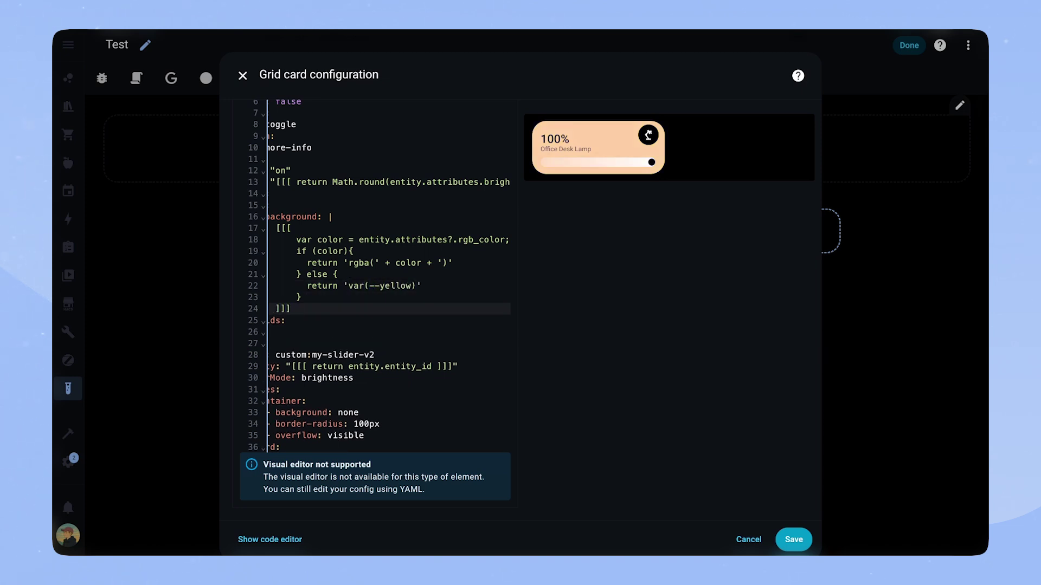
- Test the Office Desk Lamp tile by dimming it to 36% and toggling it off and on
left_click(604, 150)
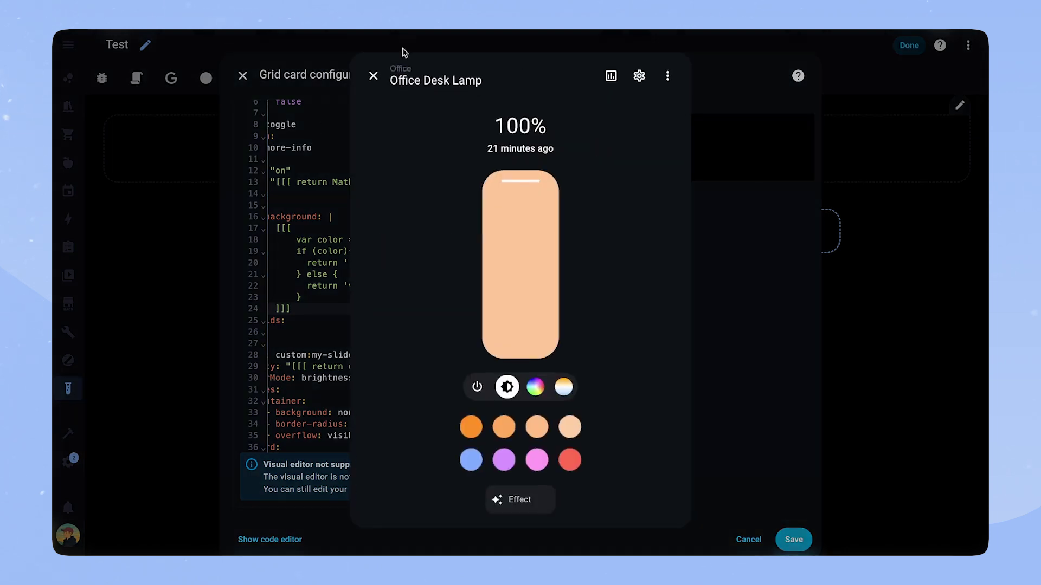
left_click(402, 52)
left_click_drag(630, 163, 585, 164)
left_click(607, 142)
left_click(607, 143)
left_click(391, 297)
scroll(391, 297, "left", 1)
scroll(390, 297, "up", 6)
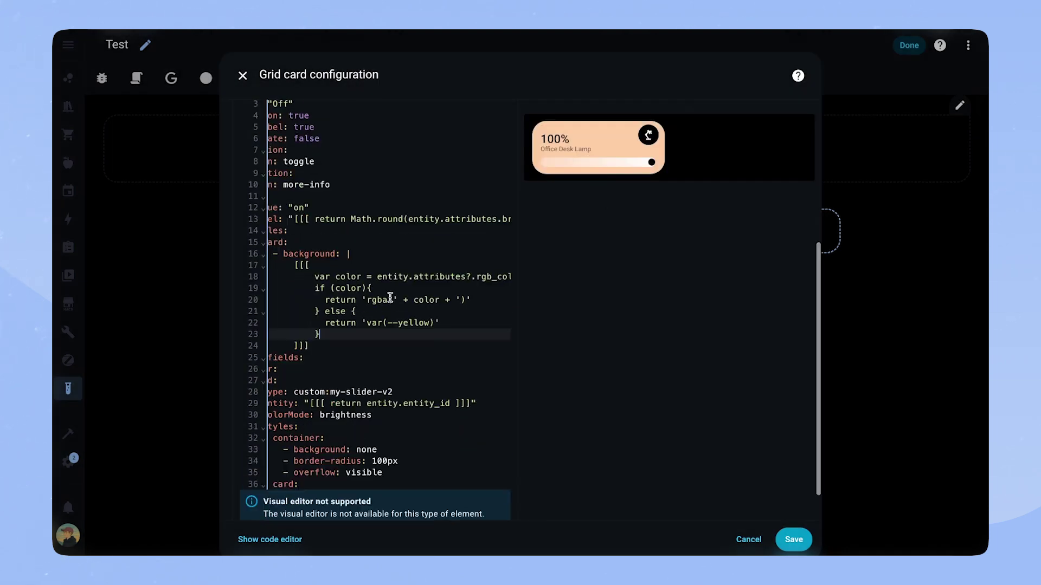
- Add a custom:button-card to the grid for entity light.desk_lightstrip
left_click(503, 248)
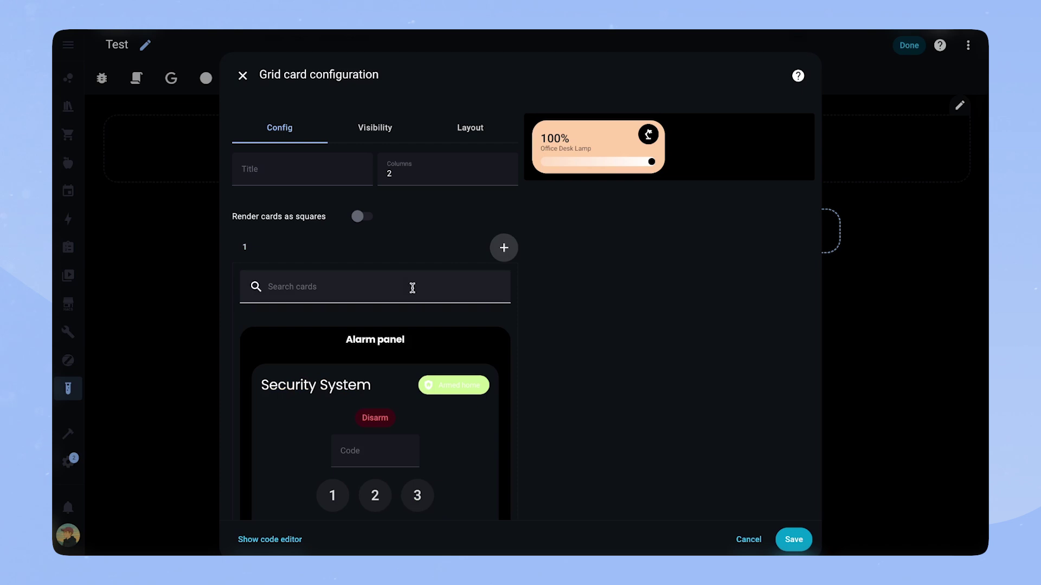
type("button")
left_click(324, 330)
type("entity: light.desk")
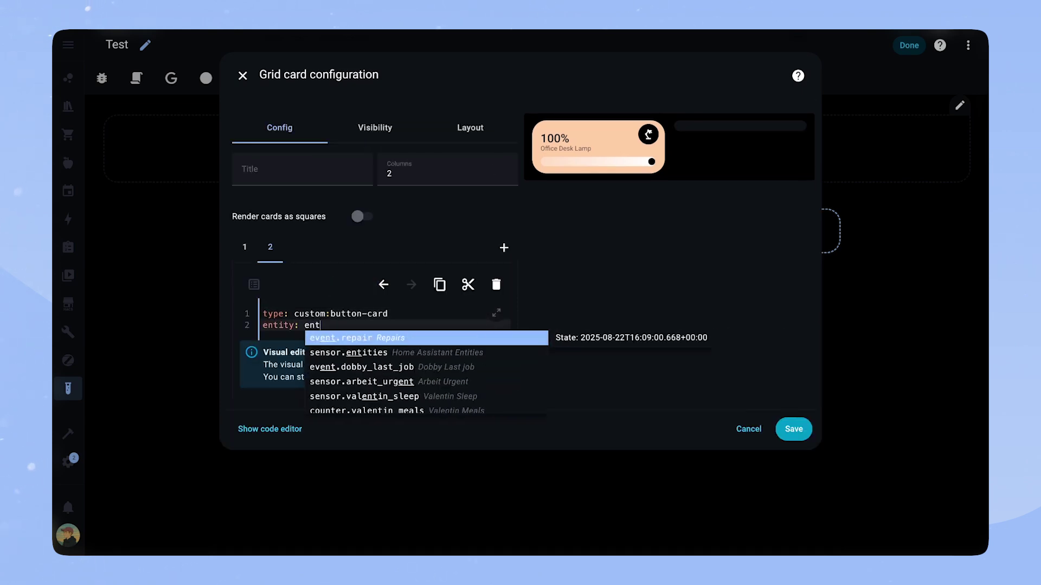
key("Return")
key("Return")
- Define variables icon_on, icon_off from the entity icon, and color var(--yellow)
type("varibales:")
key("Return")
type("icon_o")
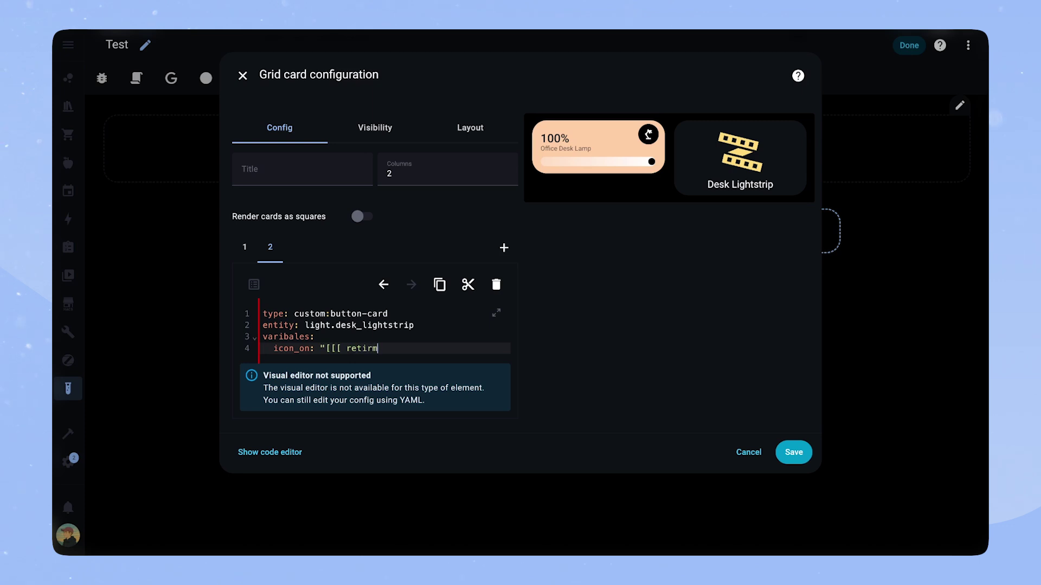
type("n: \"[[[ return entity.attrib")
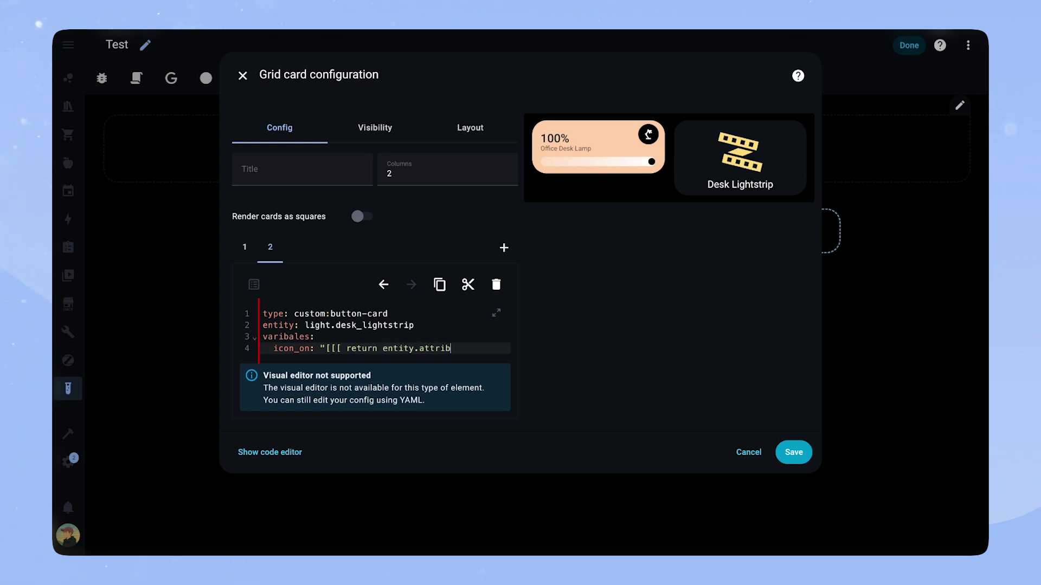
type("ues.icon ]]]\"")
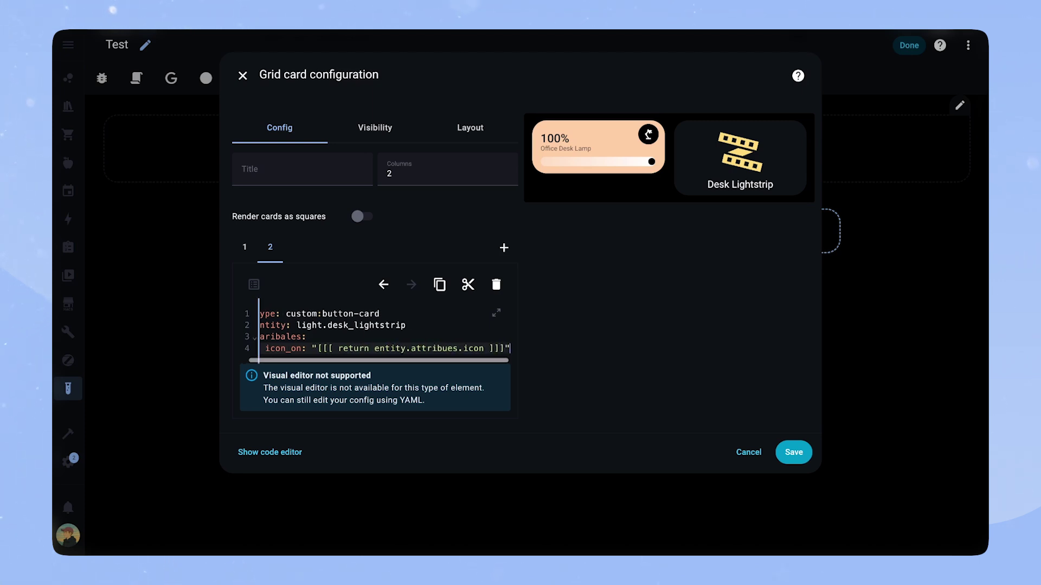
key("shift+alt+Down")
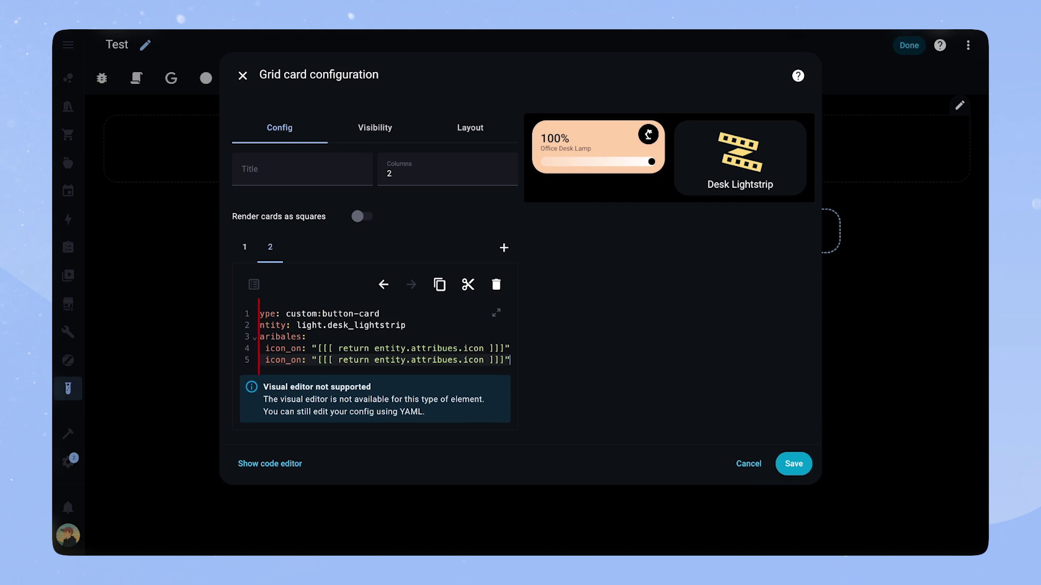
left_click(305, 361)
key("BackSpace")
type("ff")
key("ctrl+Return")
type("color: var(--yellow")
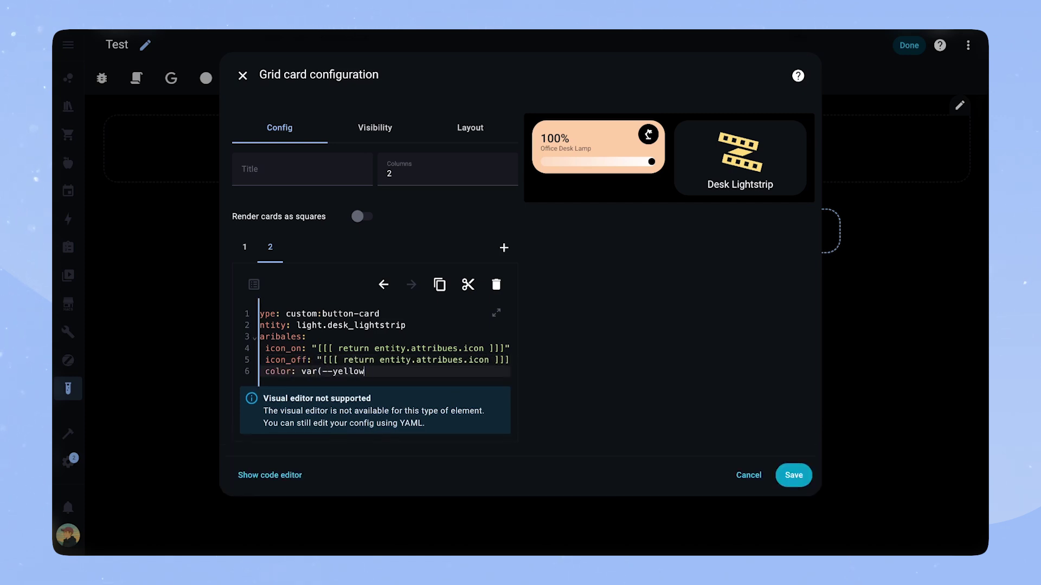
type(")")
key("Return")
- Set show_label false, show_state true, tap_action toggle and hold_action more-info
key("BackSpace")
type("show")
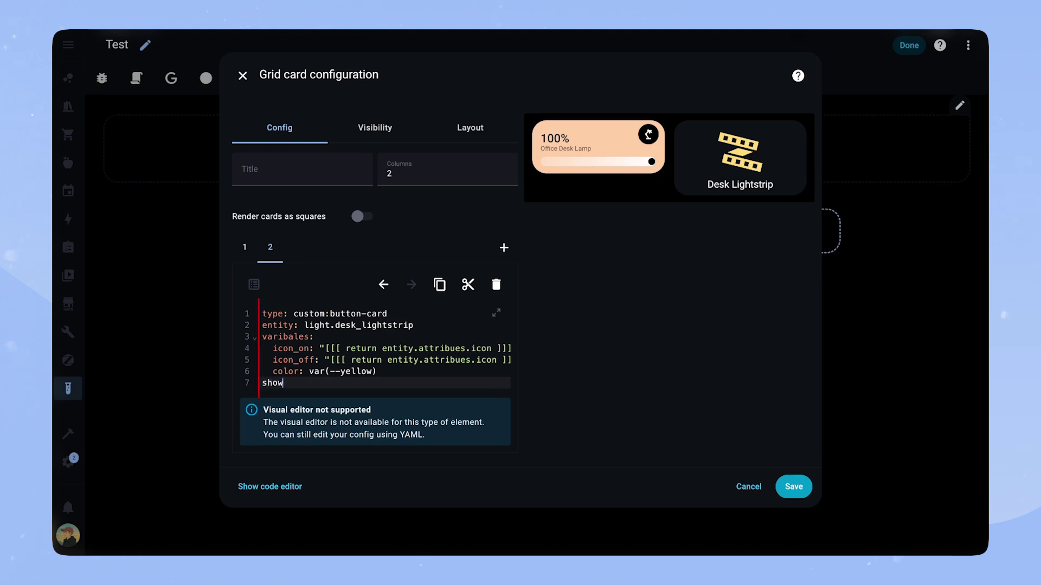
type("_label: false")
key("Return")
type("show_state: true")
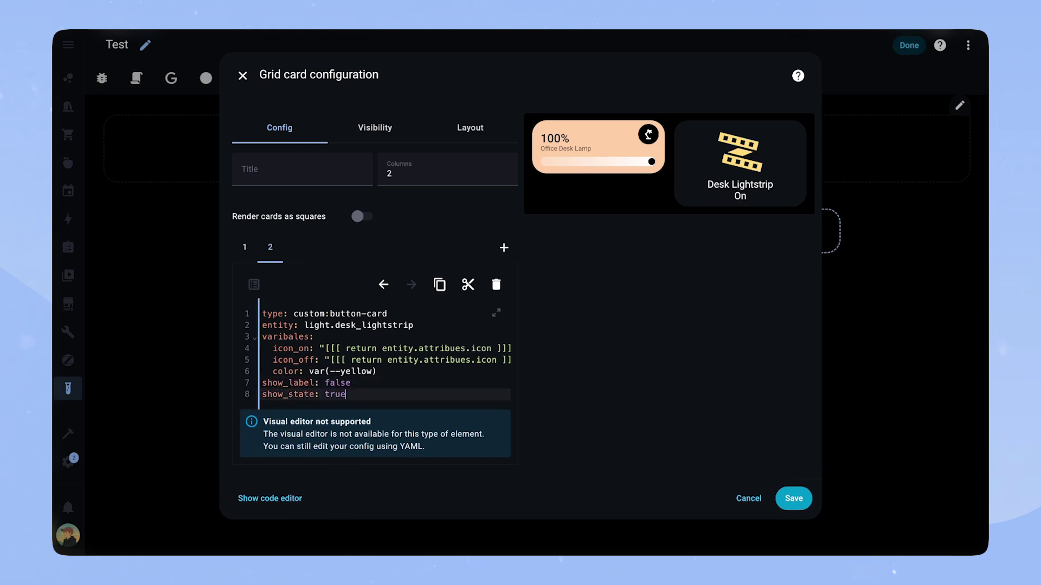
key("Return")
type("tap_action:")
key("Return")
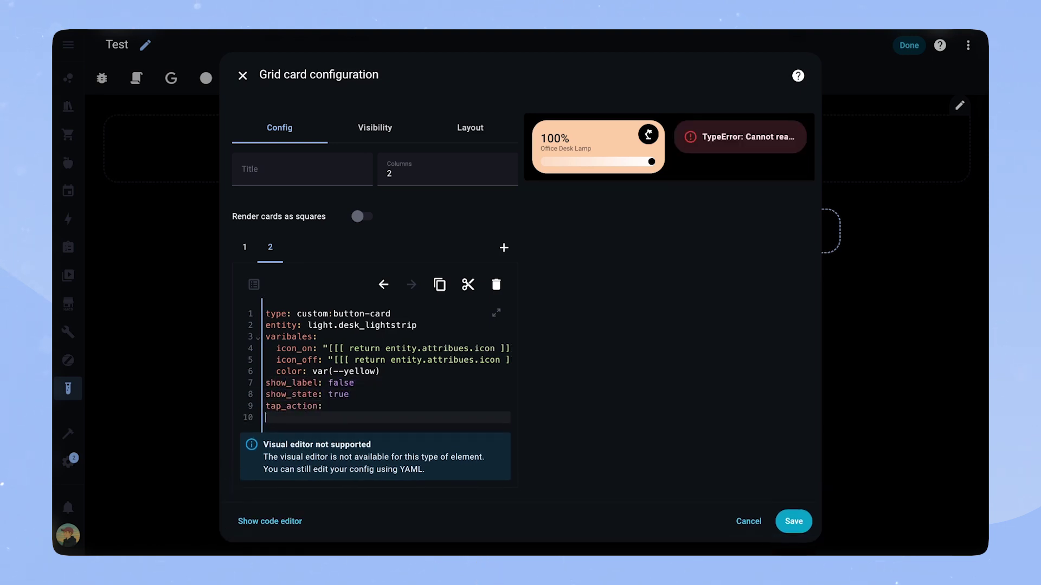
type("action: toggle")
key("Return")
key("BackSpace")
type("hold_action:")
key("Return")
type("ac")
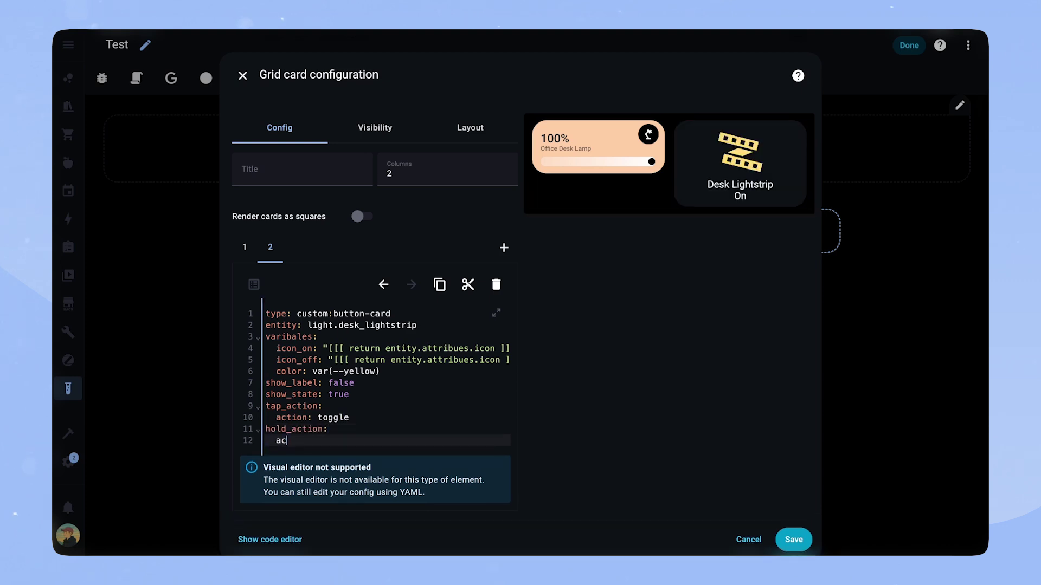
type("tion: more-info")
key("Return")
- Add a state list with an "on" entry using variables.icon_on and the variables.color background
type("state:")
key("Return")
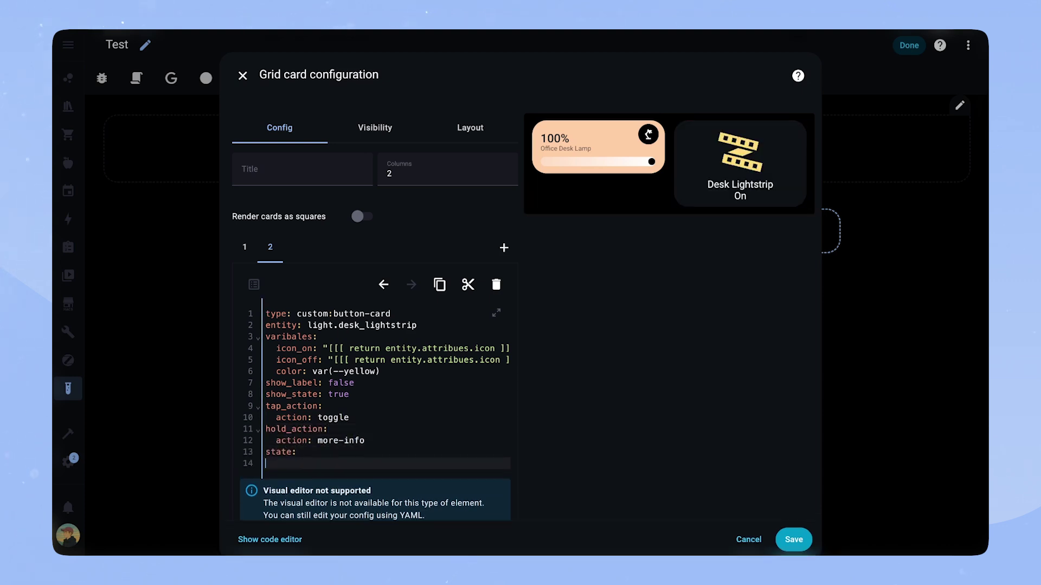
type("- valie: \"on\"")
key("Return")
type("icon: \"[[[ return variables.icon_on")
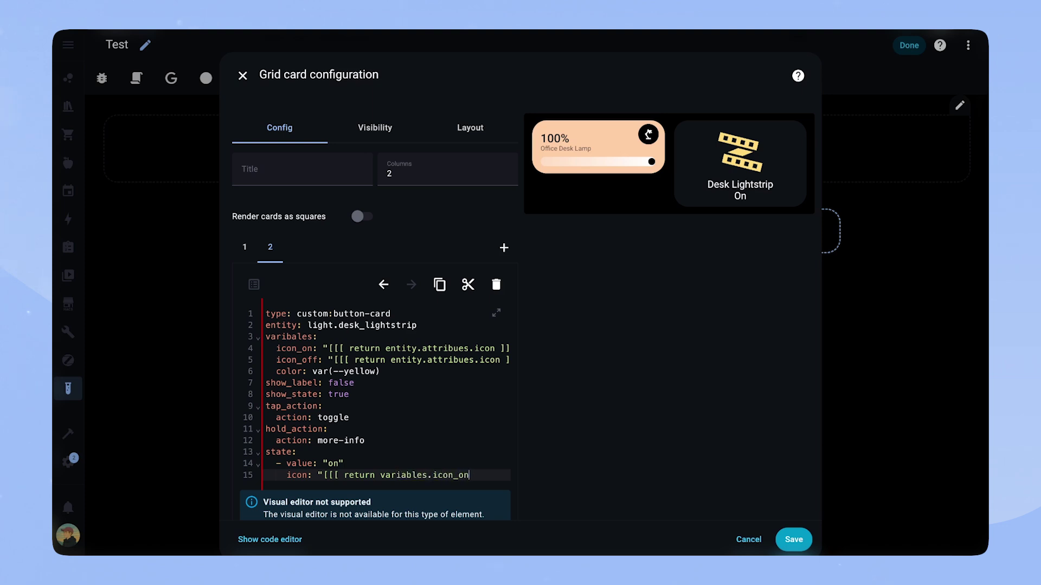
type(" ]]]\"")
key("Return")
type("styles:")
key("Return")
type("card:")
key("Return")
type("- backgro")
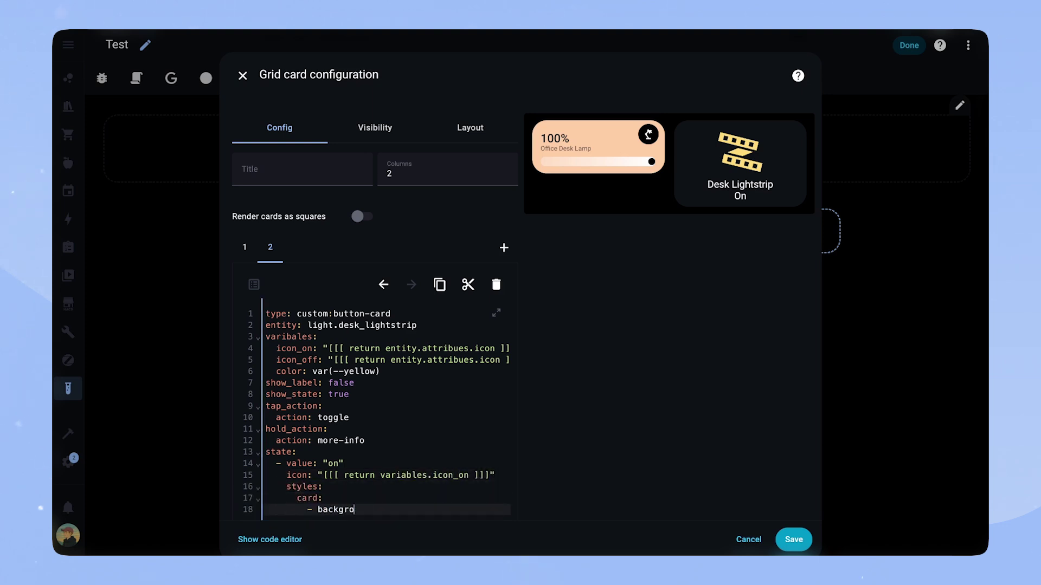
type("und-color: \"[[[ return variables.color ]]]\"")
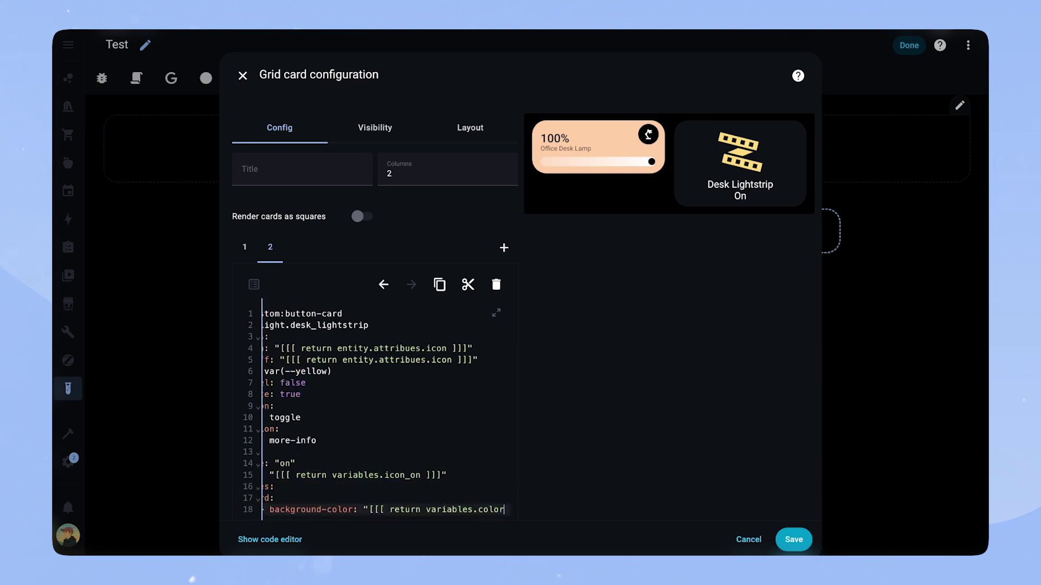
- Fix the misspelled "variables" and "attributes" keys in the card YAML
scroll(376, 491, "left", 3)
scroll(376, 491, "down", 2)
left_click(286, 250)
type("a")
key("Right")
key("Right")
key("BackSpace")
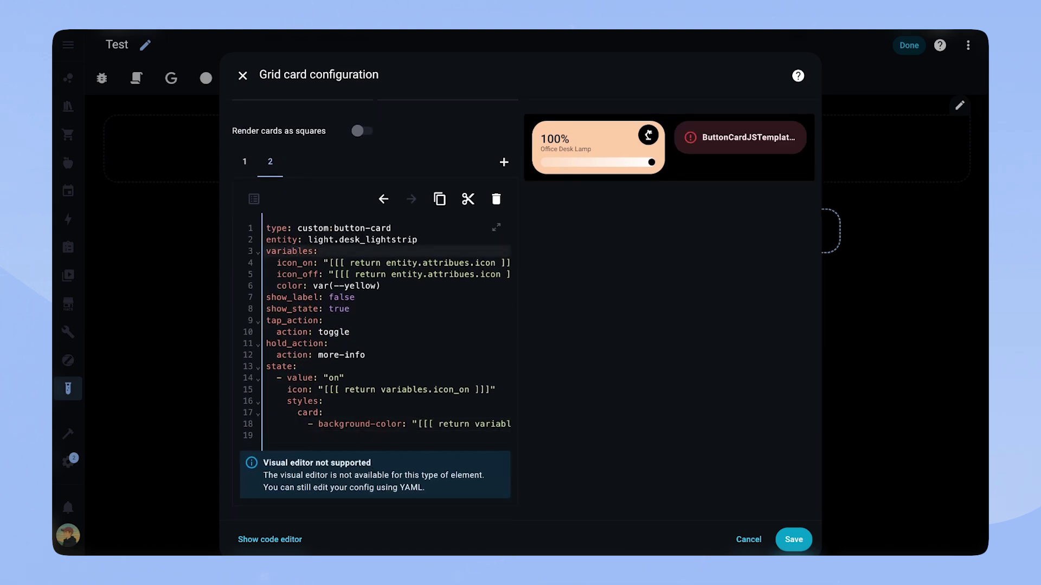
double_click(442, 264)
type("attributes")
key("Down")
key("BackSpace")
key("BackSpace")
type("tes")
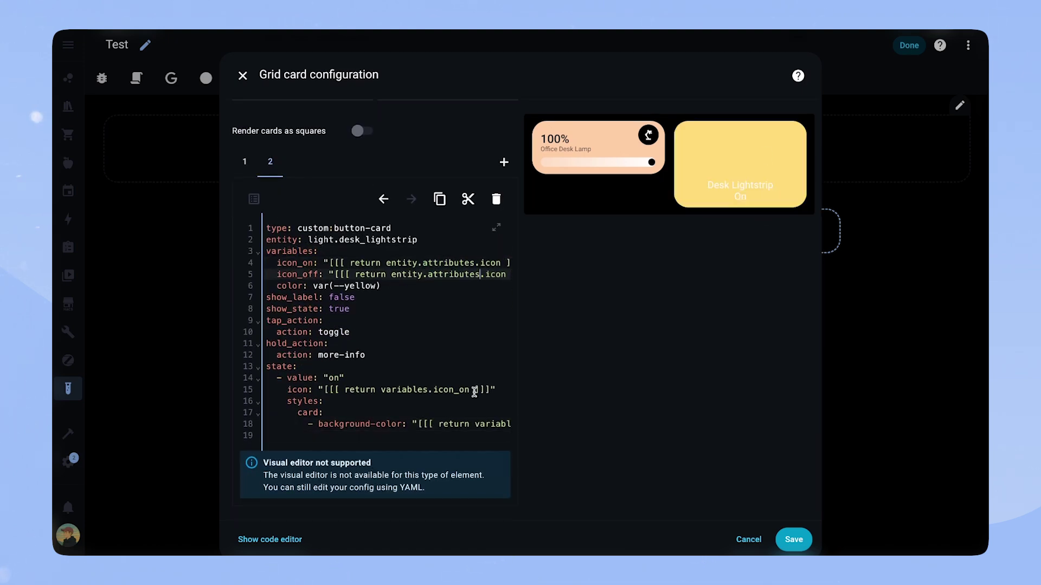
- Duplicate the on-state block as an "off" state with a var(--contrast2) background
left_click(351, 436)
scroll(351, 435, "right", 3)
left_click_drag(508, 424, 276, 379)
key("ctrl+c")
left_click(272, 435)
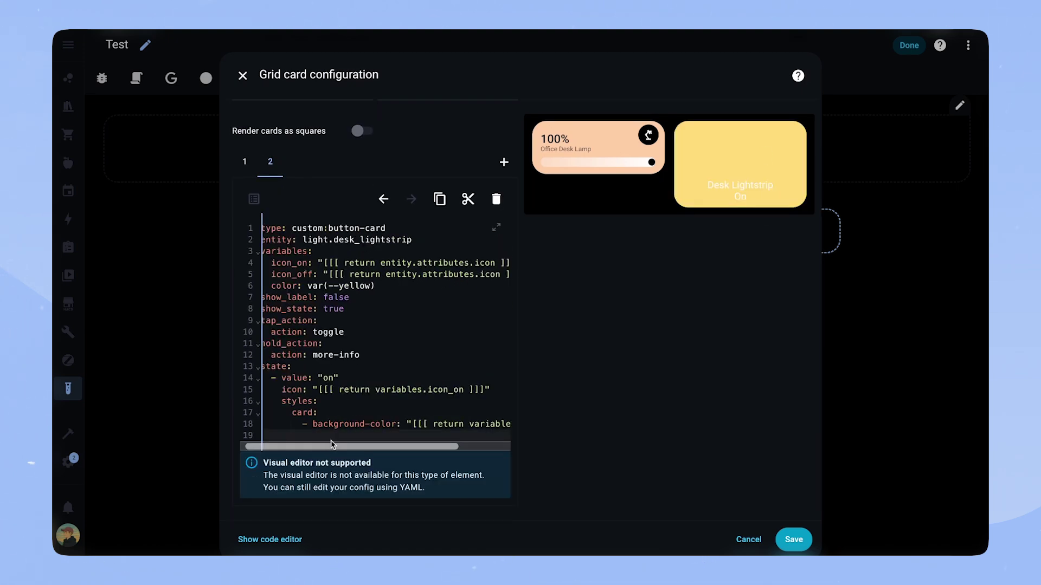
key("ctrl+v")
double_click(329, 435)
type("off")
double_click(464, 448)
type("off")
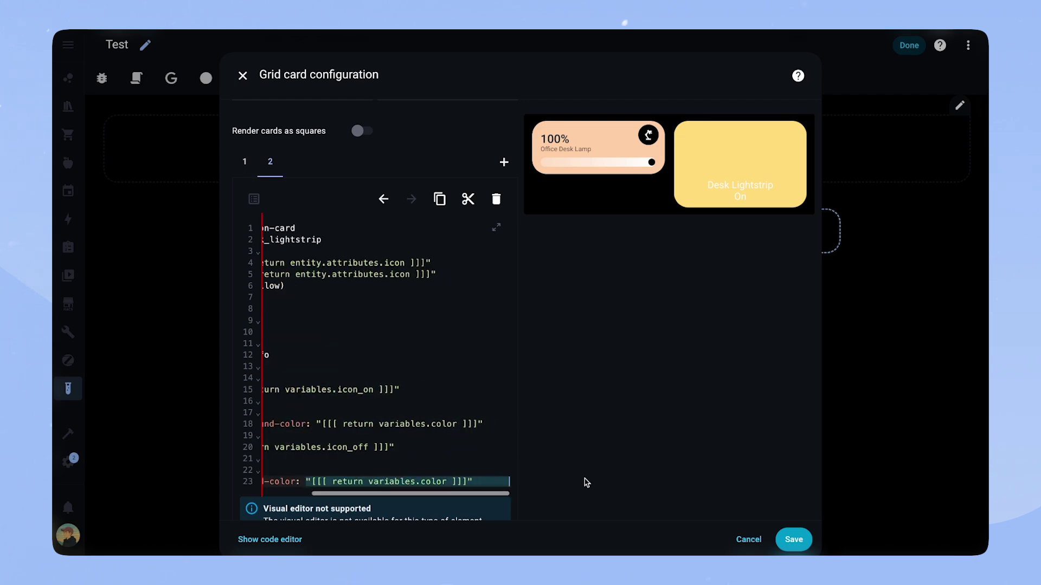
type("var(--contrast2)")
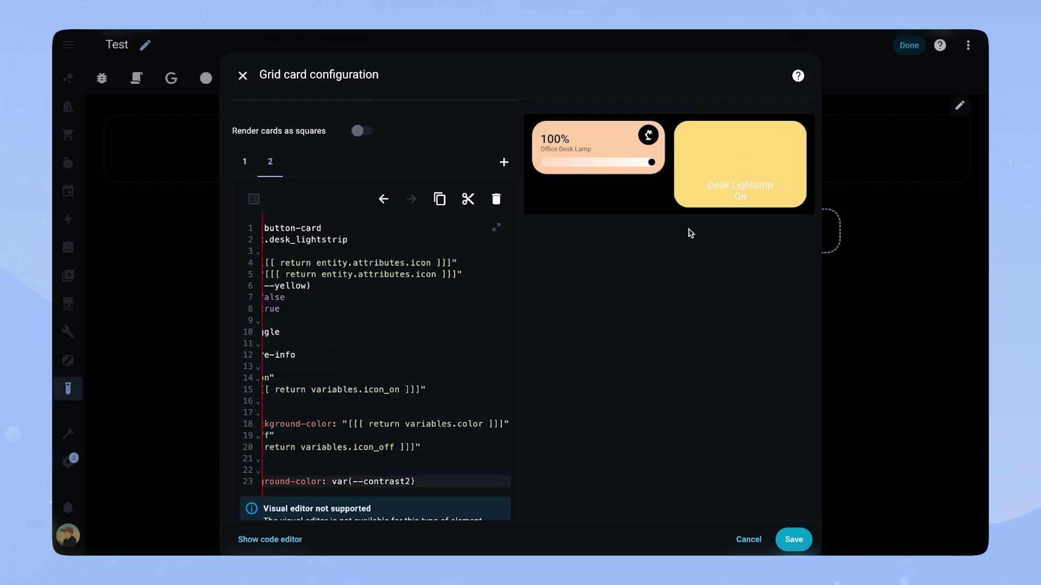
key("Return")
key("Return")
- Add an icon2 custom field holding a nested custom:button-card
type("cu")
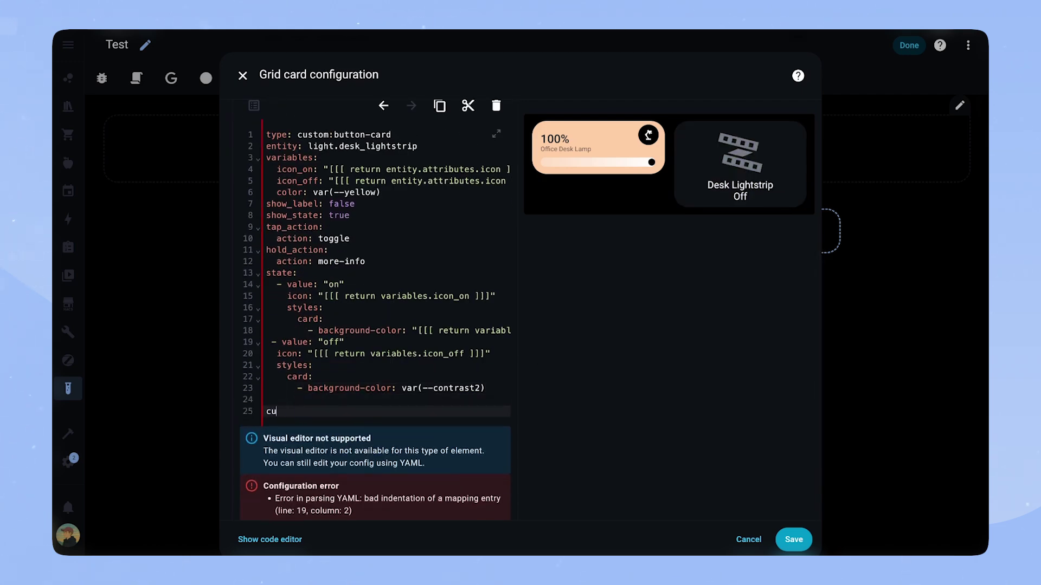
type("stom_fields:")
key("Return")
type("icon2:")
key("Return")
type("card:")
key("Return")
type("type: custom:button-card")
- Give the badge an icon template: mdi:toggle when on, mdi:toggle-switch-off-outline otherwise
key("Return")
type("icon: |")
key("Return")
type("[[[")
key("Return")
type("if (entity.state == \"on\") {")
key("Return")
type("return \"mdi:toggle")
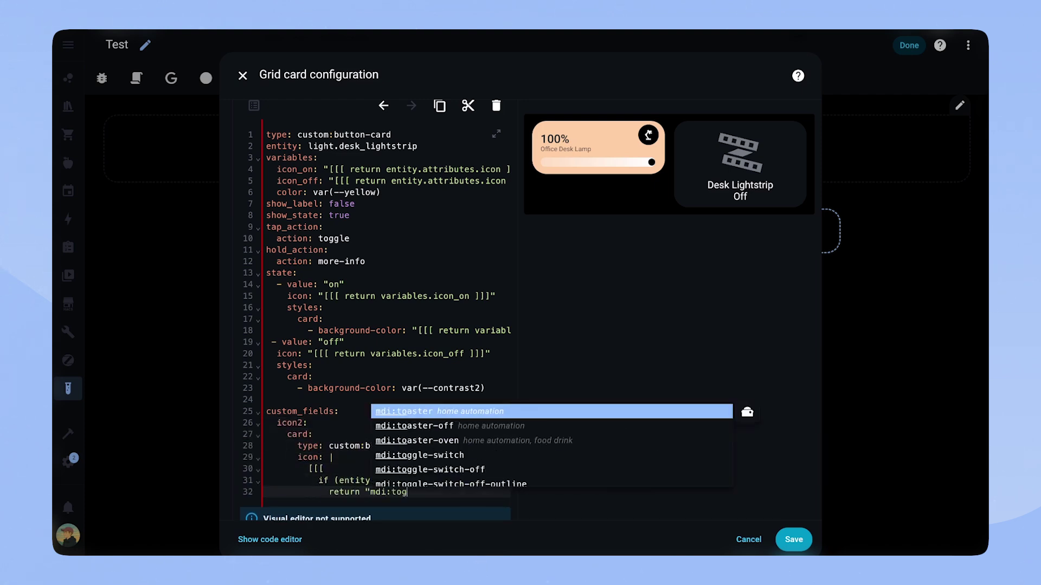
key("Return")
key("Return")
type("} else {")
key("Return")
type("return \"mdi:toggle-switch-off-outline\";")
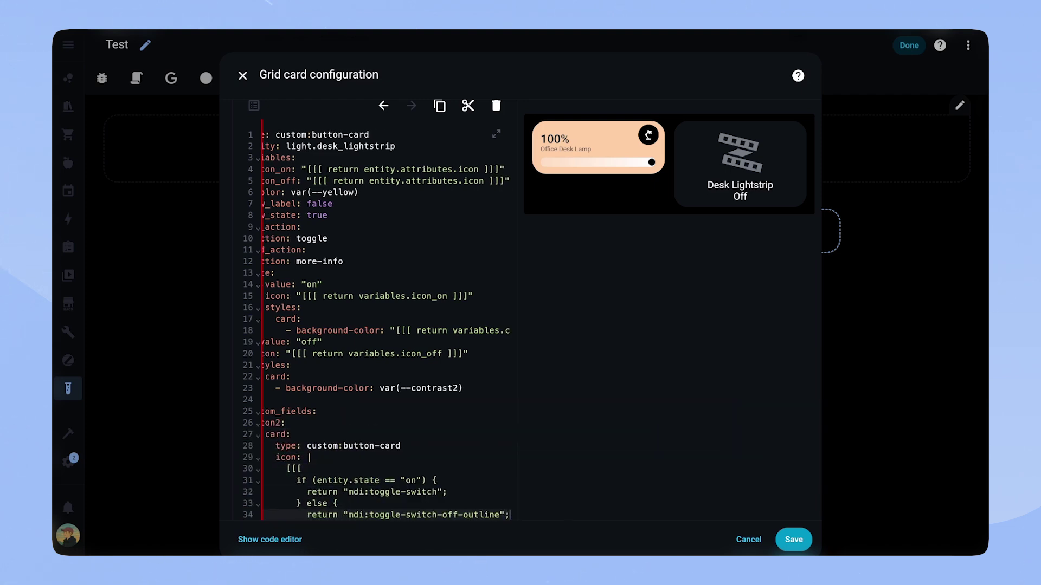
key("Return")
type("}")
key("Return")
type("]]]")
- Style the badge card with a var(--contrast1) background and 35px width and height
scroll(379, 325, "down", 3)
left_click(271, 221)
left_click(375, 432)
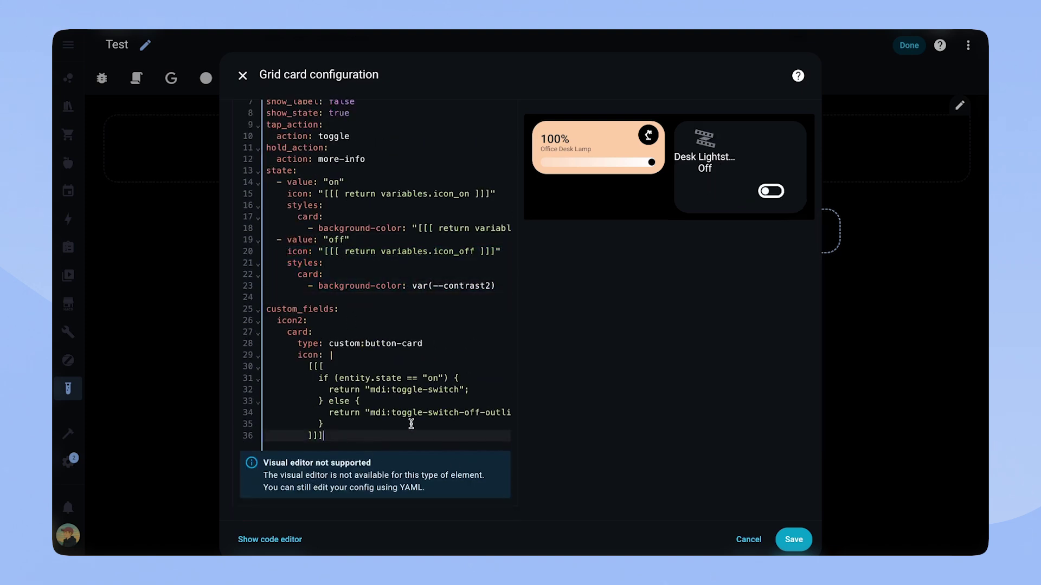
key("Return")
type("styles:")
key("Return")
type("card:")
key("Return")
type("- background-color: var(--contrast1)")
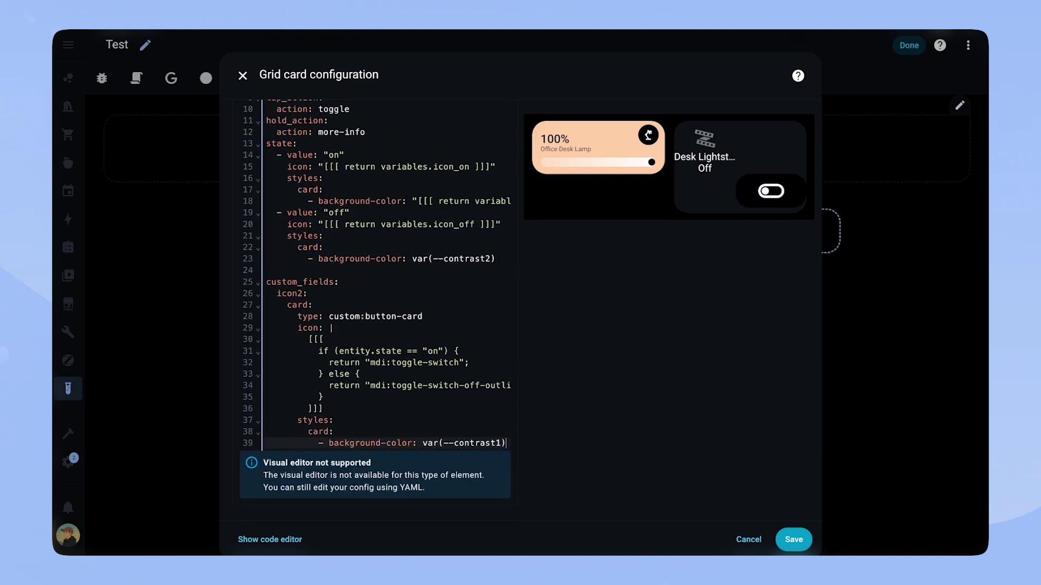
key("Return")
type("- width: 35px           - height: 35px")
- Style the badge icon at 20px width with var(--contrast20) colour
key("Return")
key("BackSpace")
type("icon:")
key("Return")
type("- width: 20px")
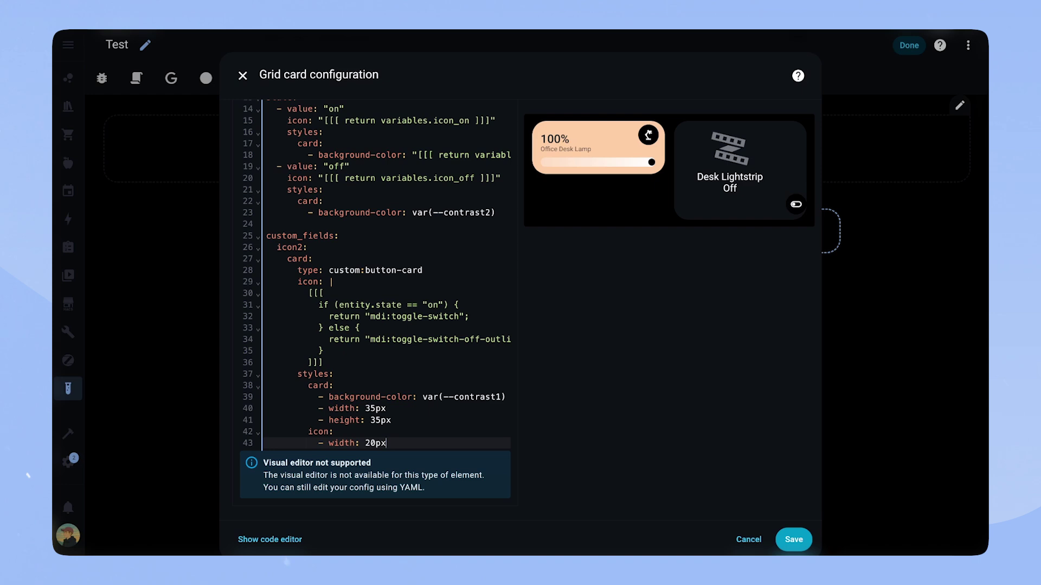
key("Return")
type("- color: var(--contrast20)")
- Add grid styles: areas 'i s icon2' / 'n n n', columns 25px 1fr 1fr, rows 1fr min-content
key("Return")
key("BackSpace")
key("BackSpace")
key("BackSpace")
key("BackSpace")
key("BackSpace")
type("styles:")
key("Return")
type("grid:")
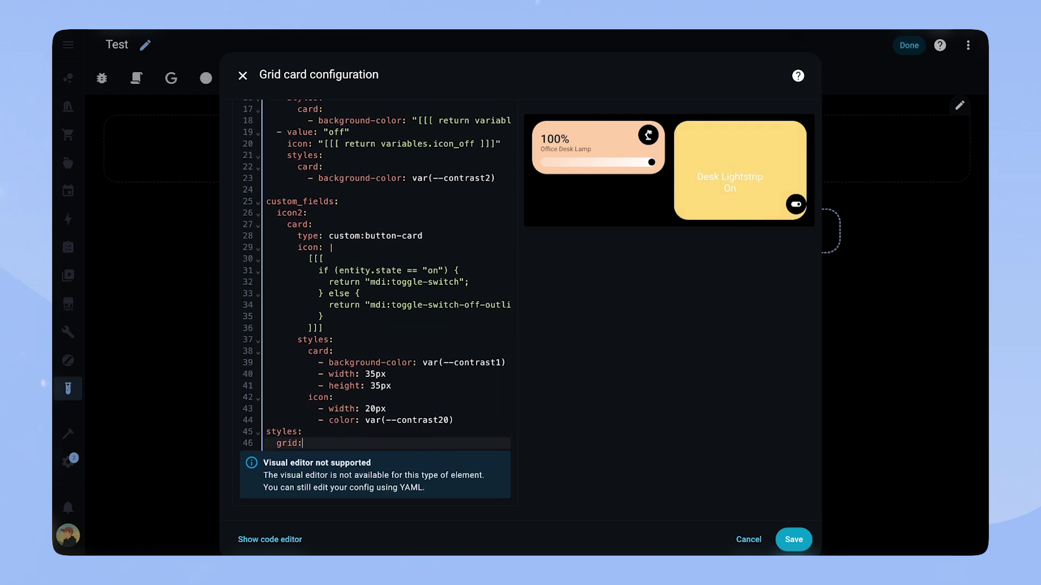
key("Return")
type("- grid-template-areas: \"'i s icon2' 'n n n'\"")
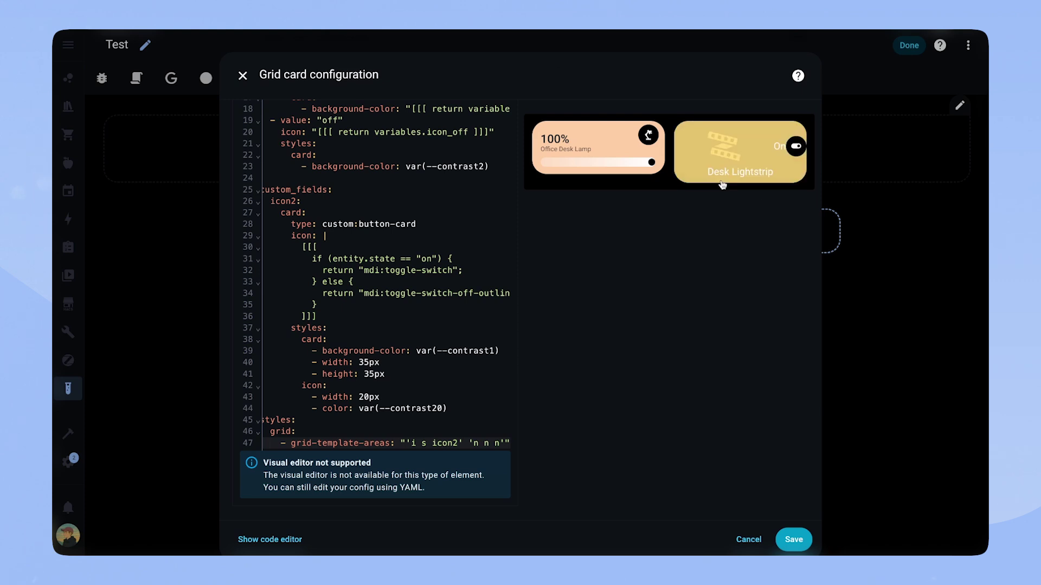
key("Return")
type("- grid-template-columns: 25px 1fr 1fr")
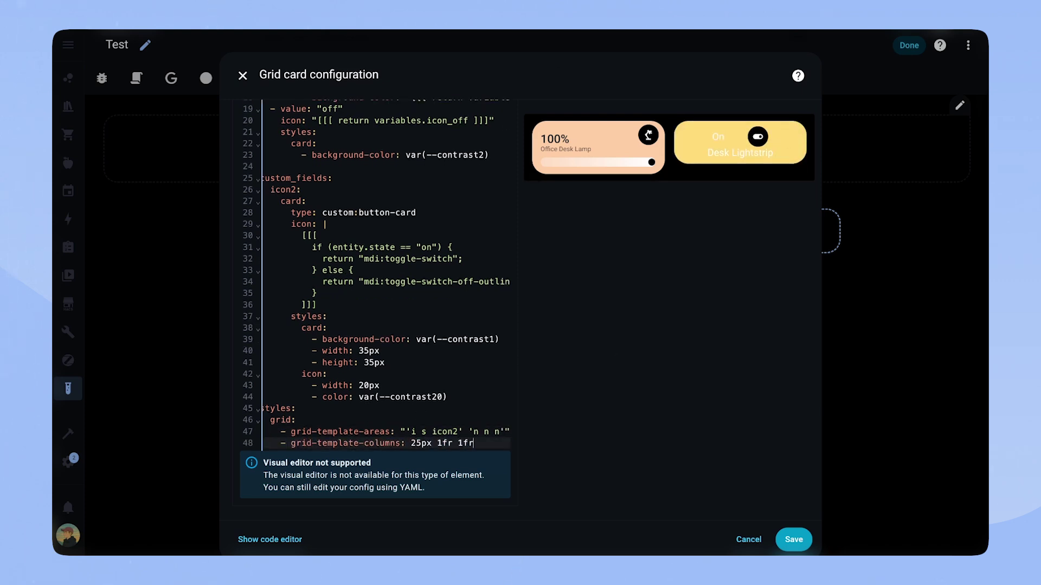
key("Return")
type("- grid-template-rows: 1fr min-content")
key("Return")
- Style the main icon with 25px width, 10px top padding and 7px top margin
key("BackSpace")
type("icon:")
key("Return")
type("- width: 25px")
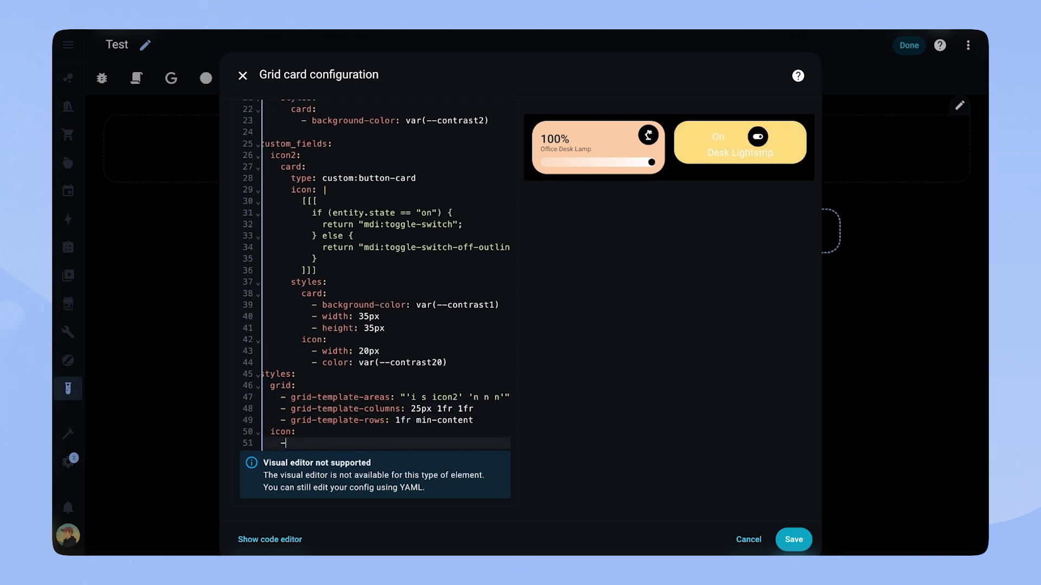
key("Return")
type("- padding-top: 10px")
key("Return")
type("- margin-top: 7px")
key("Return")
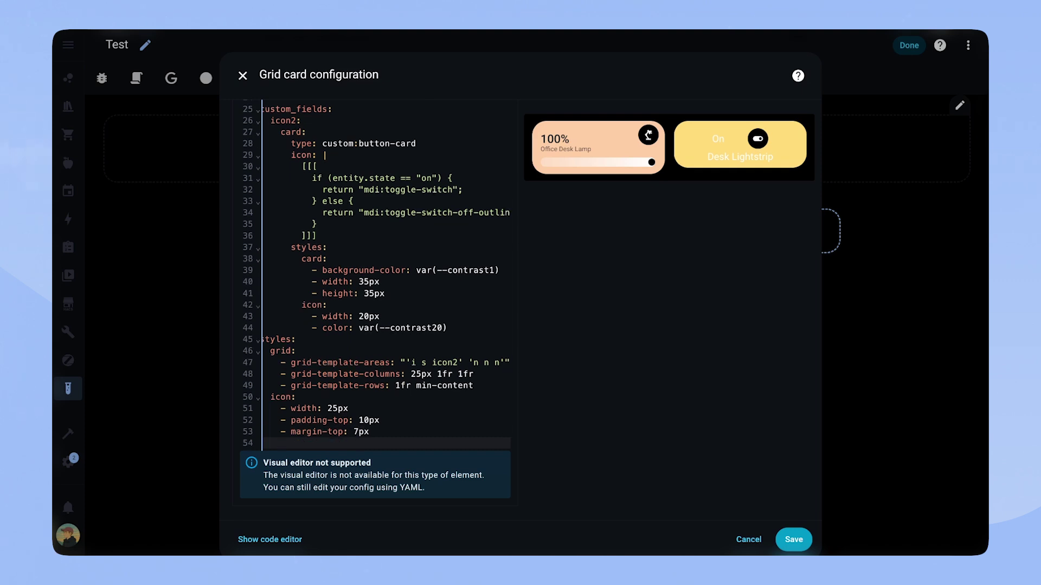
- Colour the icon by template: var(--black) when on, var(--contrast20) otherwise
type("- color: |")
key("Return")
type("[[[")
key("Return")
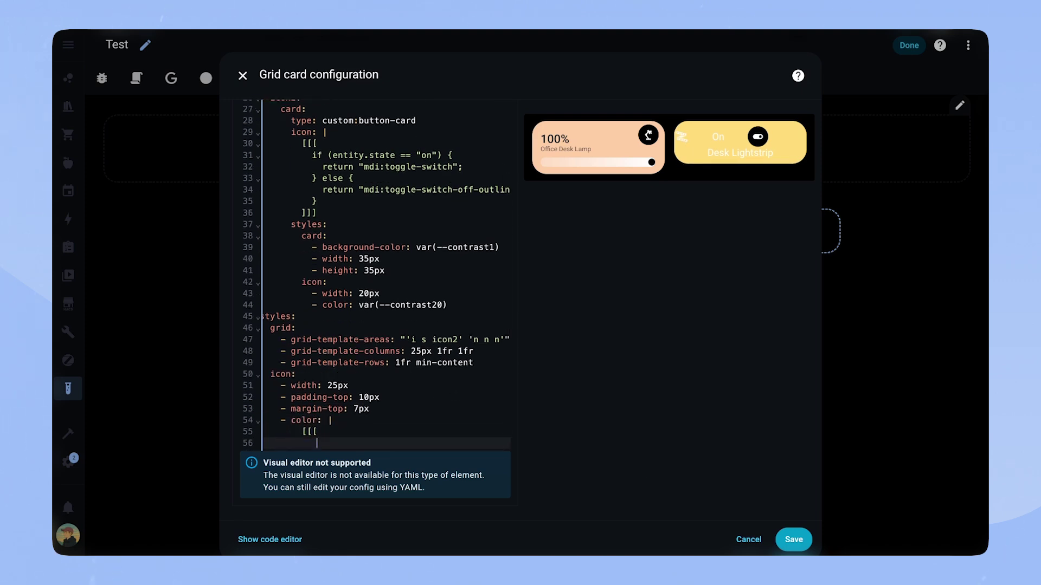
type("if (entity.state == \"on\") return \"var(--black)\"")
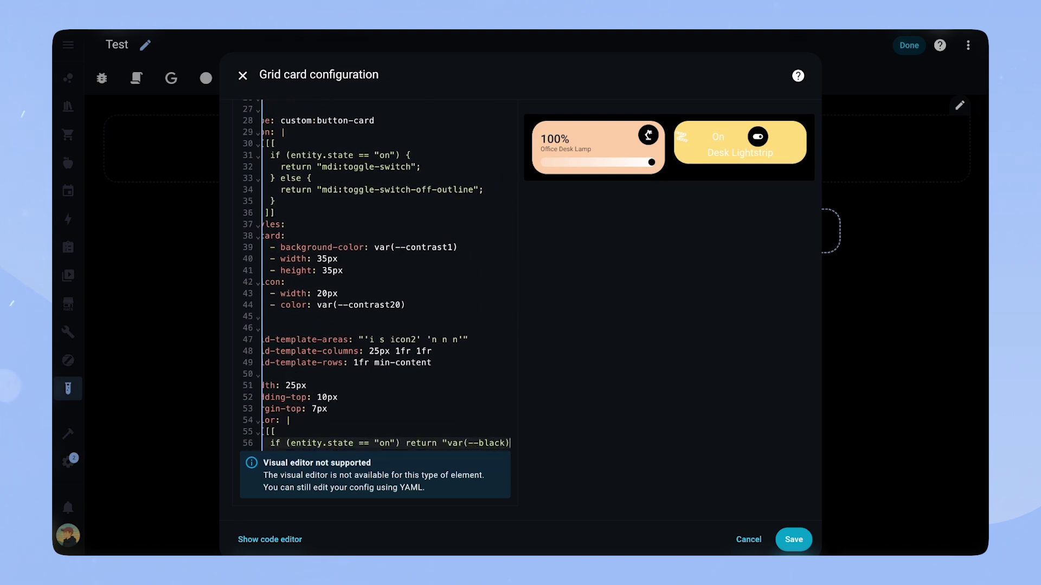
key("Return")
type("else return \"var(--contrast20)\";")
key("Return")
type("]]]")
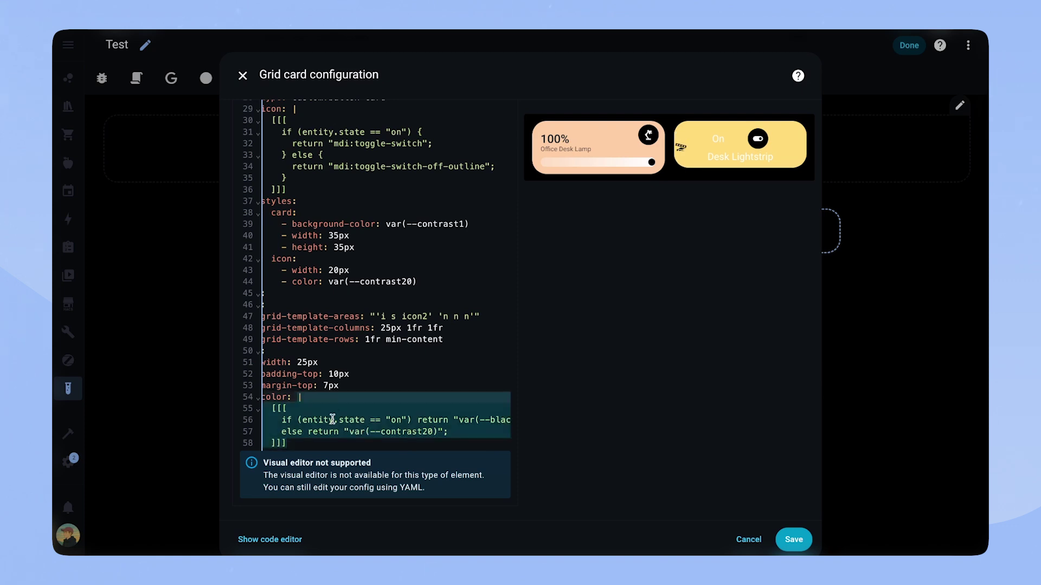
key("Return")
- Left-align the image cell and name, with an 11px name font and 3px bottom margin
type("im")
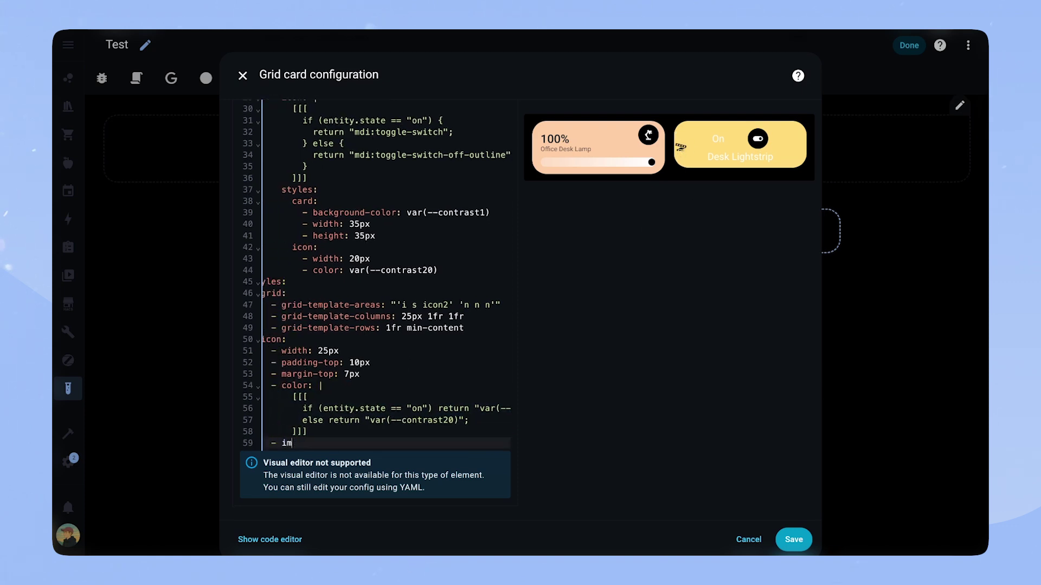
type("g_cell:")
key("Return")
type("- justify-content: flex-start")
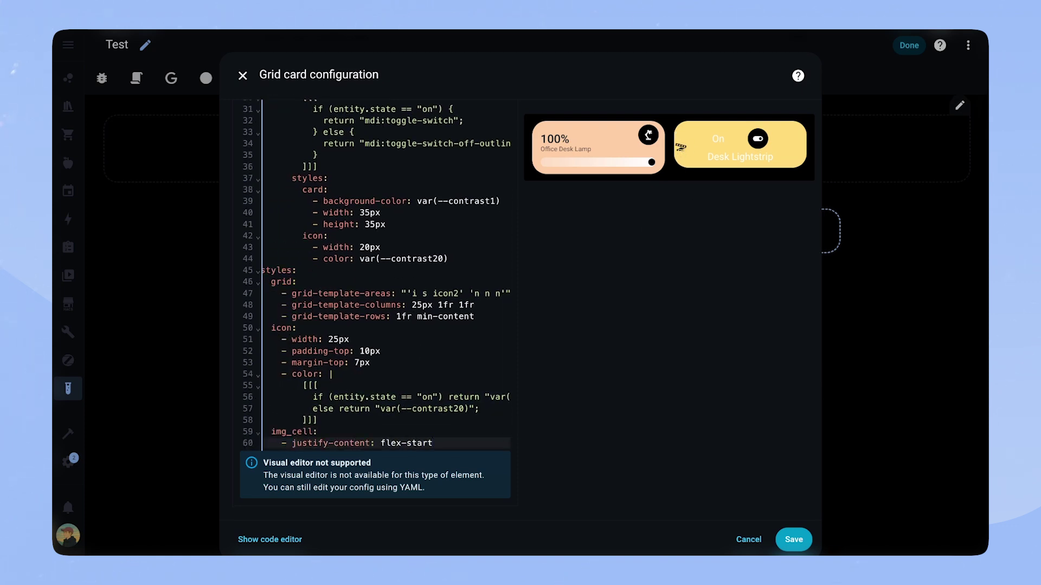
key("Return")
type("name:")
key("Return")
type("- justify-self: start")
key("Return")
type("- font-size: ")
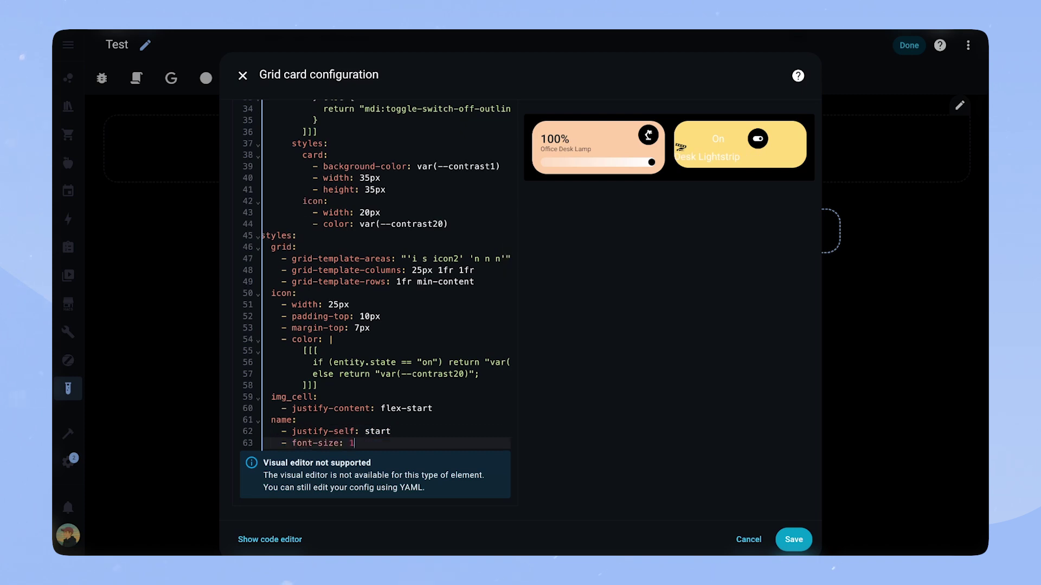
type("11px")
key("Return")
type("- margin-bottom: 3px")
- Give the name a state-based colour template and 0.7 opacity
key("Return")
type("- color:")
key("super+v")
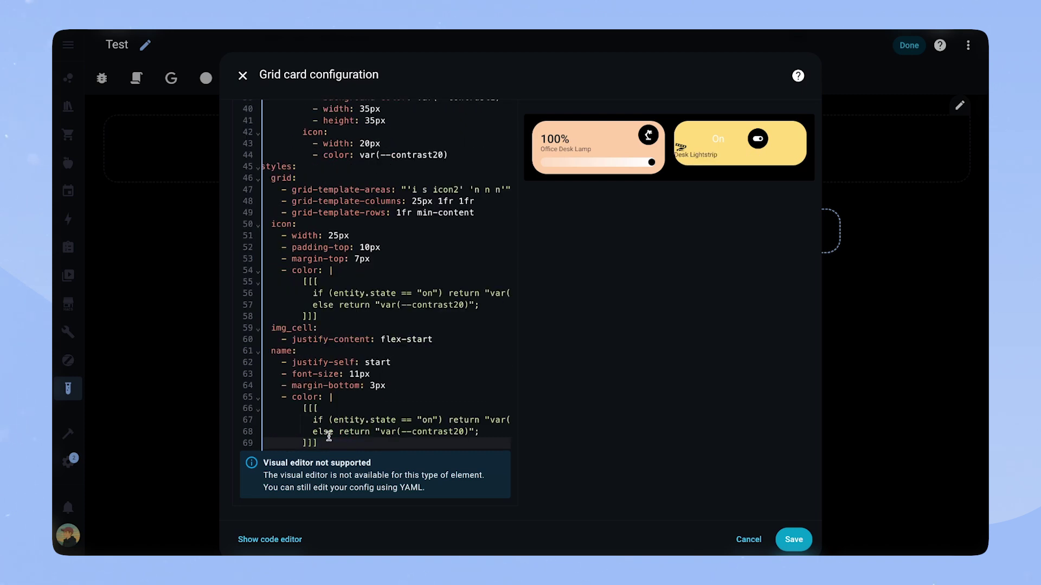
key("Return")
key("BackSpace")
key("BackSpace")
type("- opacity: 0.")
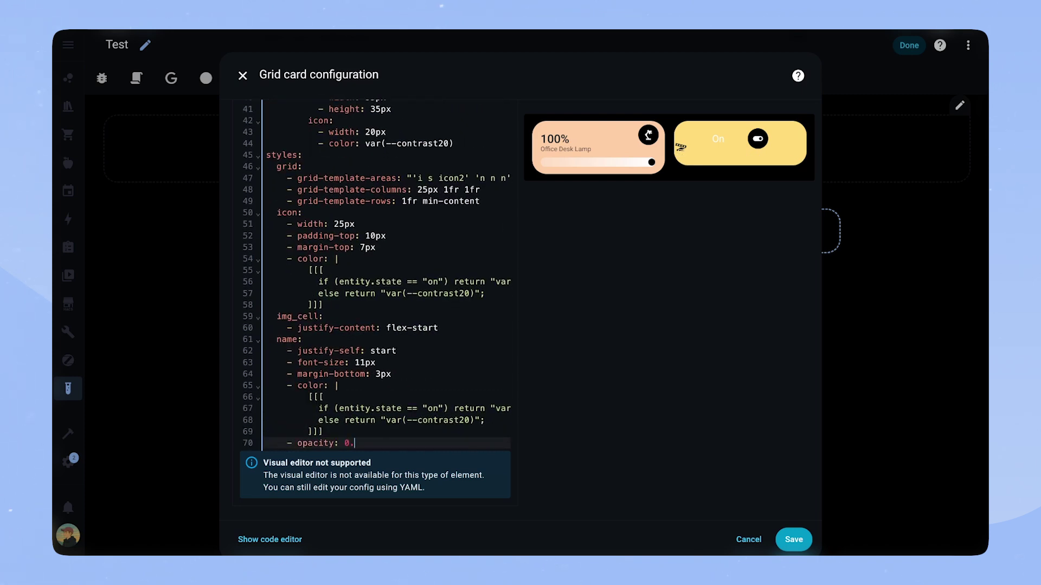
type("7")
key("Return")
- Add card styles: 90px height and a background template that is yellow when on, contrast2 when off
key("BackSpace")
type("card:")
key("Return")
type("- height: 90p")
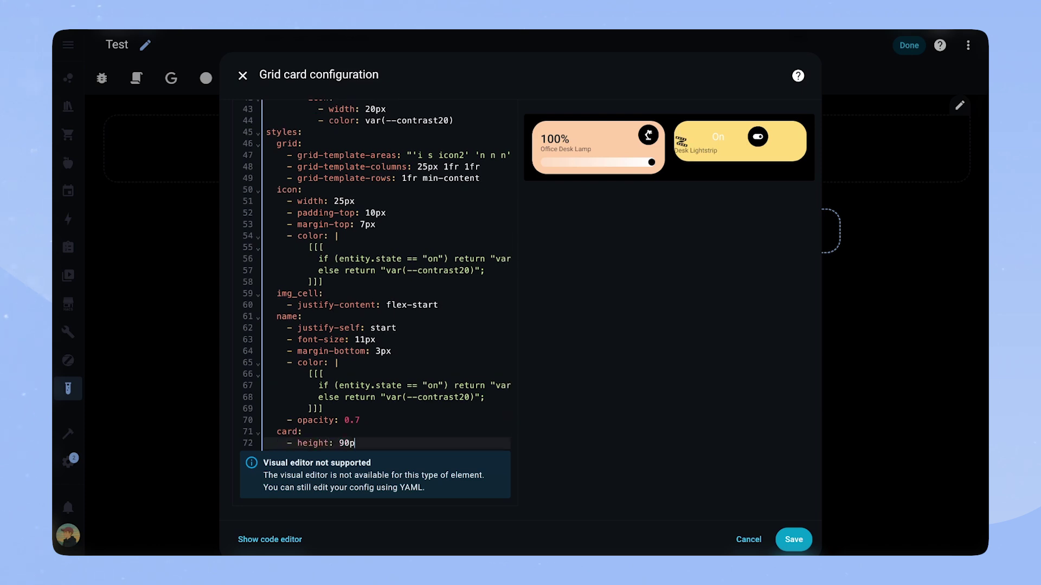
type("x")
key("Return")
type("- background-color:")
type("|         [[[           if (entity.state == \"on\") return \"var(--black)\";           else return \"var(--contrast20)\";         ]]]")
scroll(416, 435, "right", 1)
left_click(418, 432)
key("BackSpace")
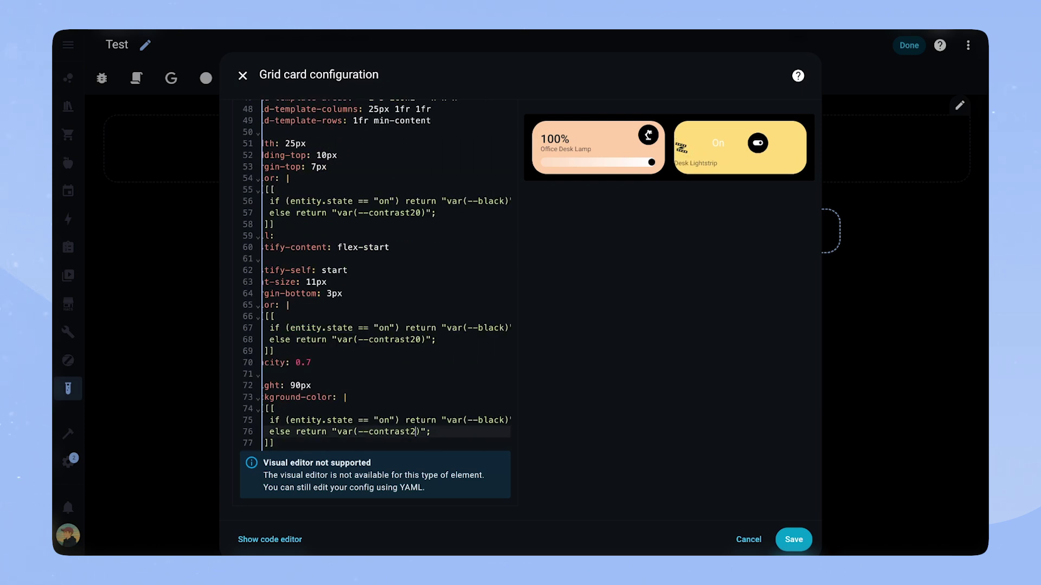
double_click(492, 422)
type("yellow")
scroll(412, 429, "left", 1)
left_click(342, 436)
- Remove the card shadow, and add a 24px border radius and padding
key("Return")
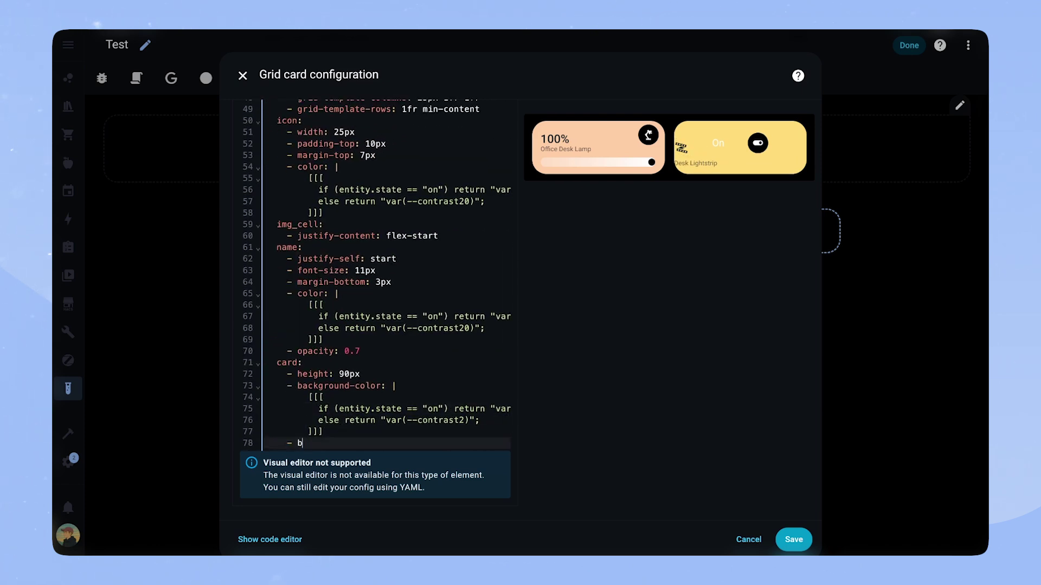
key("Return")
type("- border-radius: 24px")
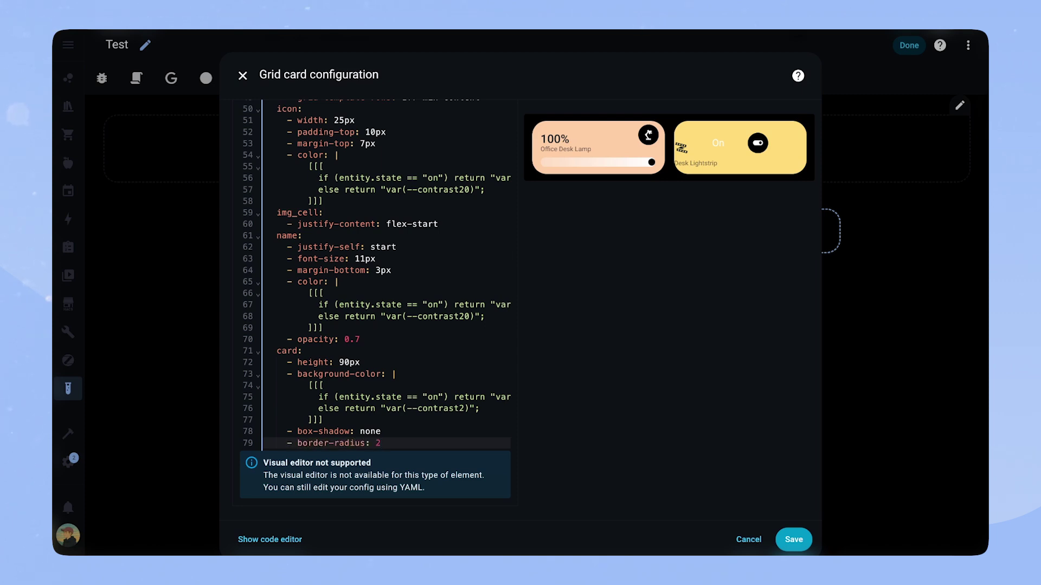
key("Return")
type("padding: 12px 0 12px 14px")
key("Return")
key("Up")
key("Left")
type("-")
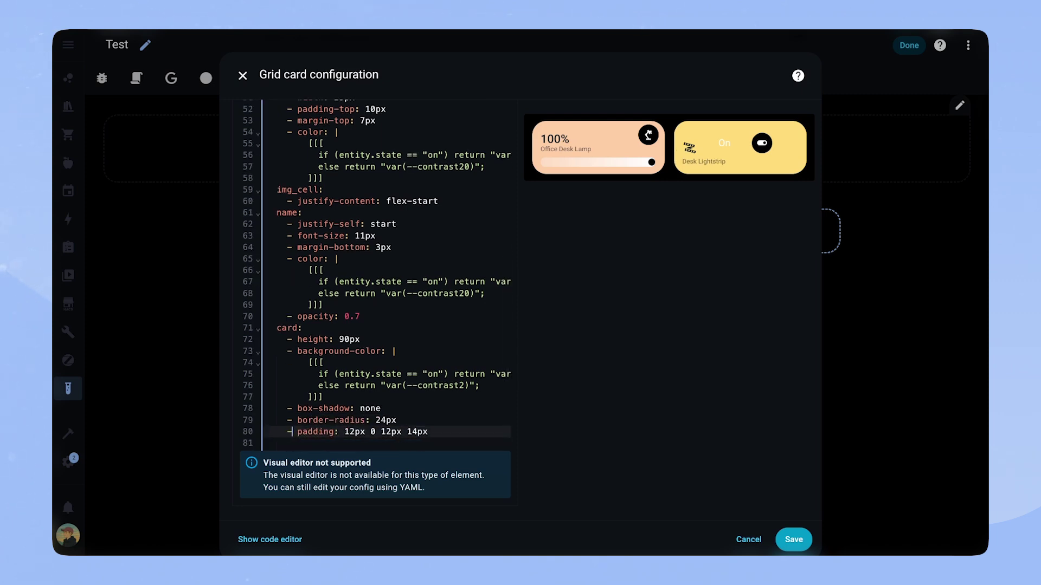
key("Down")
key("BackSpace")
key("BackSpace")
- Left-align the state label with a font size, 11px top margin, 10px top and 3px left padding
type("state:")
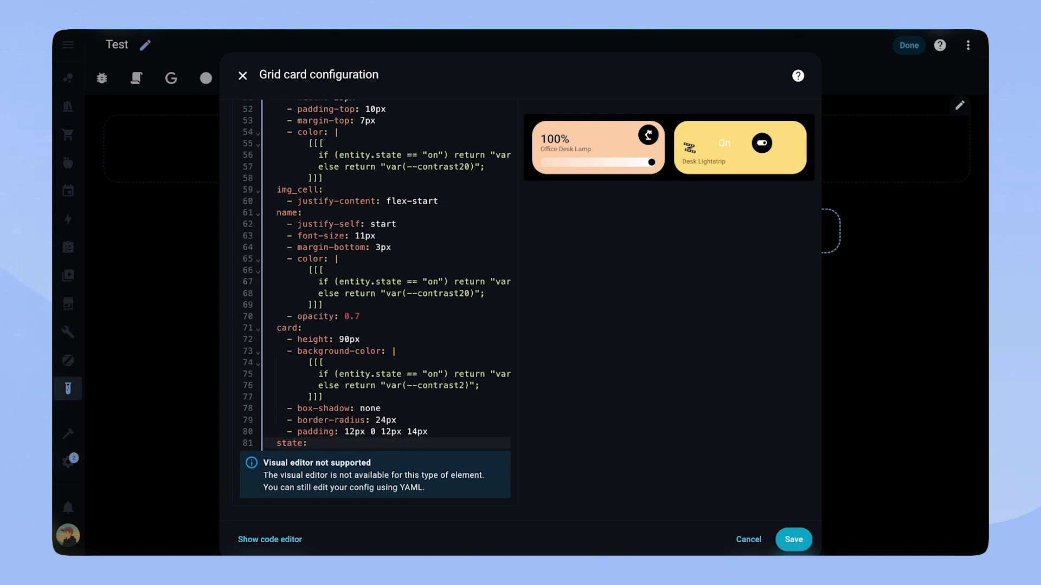
key("Return")
type("- justify-self: start")
key("Return")
type("- fnt-size: 20px")
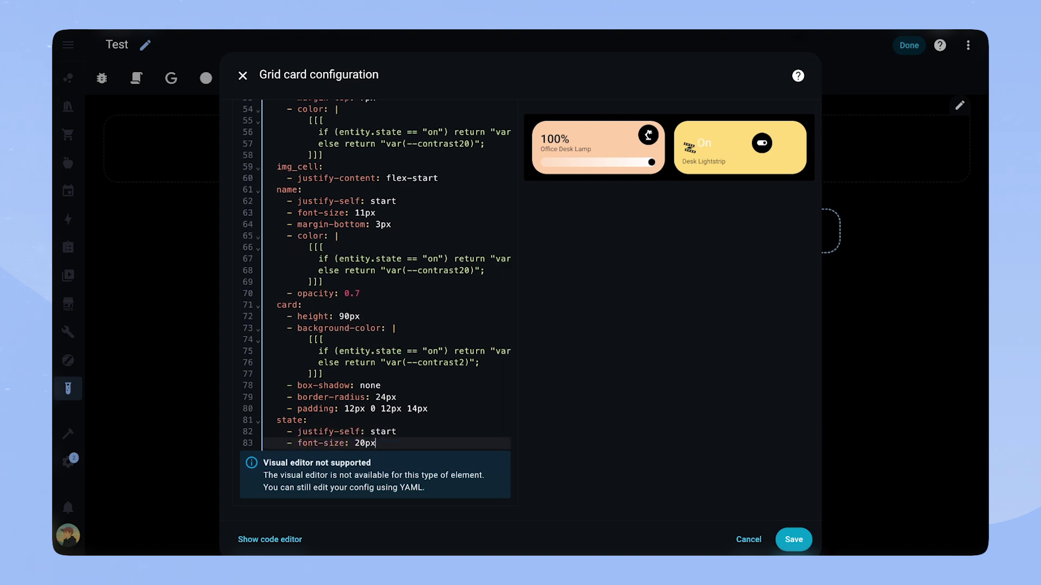
key("Return")
type("- margin-top: 11px")
key("Return")
type("- padding-top: 10px")
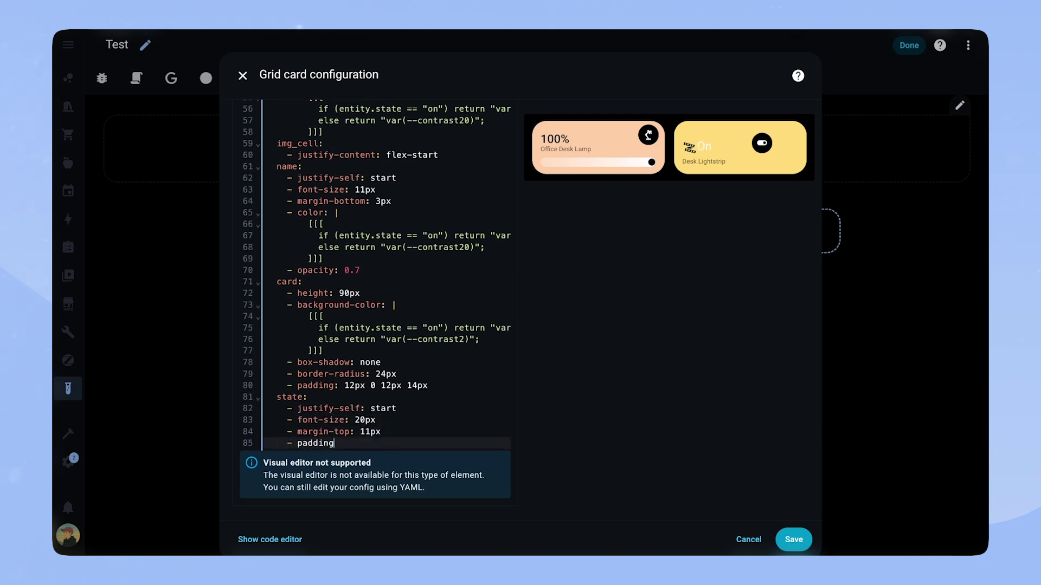
key("Return")
type("- padding-left: 3px")
- Give the state label font weight 500 and a state-based colour template
key("Return")
type("- font-weight: 500")
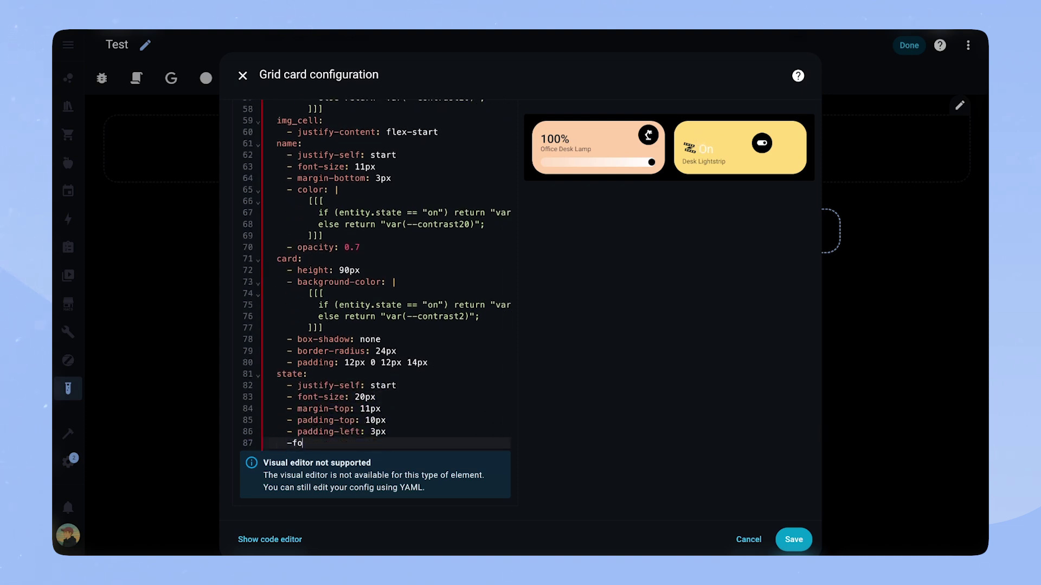
key("Return")
key("BackSpace")
type("- color:")
key("super+v")
key("Return")
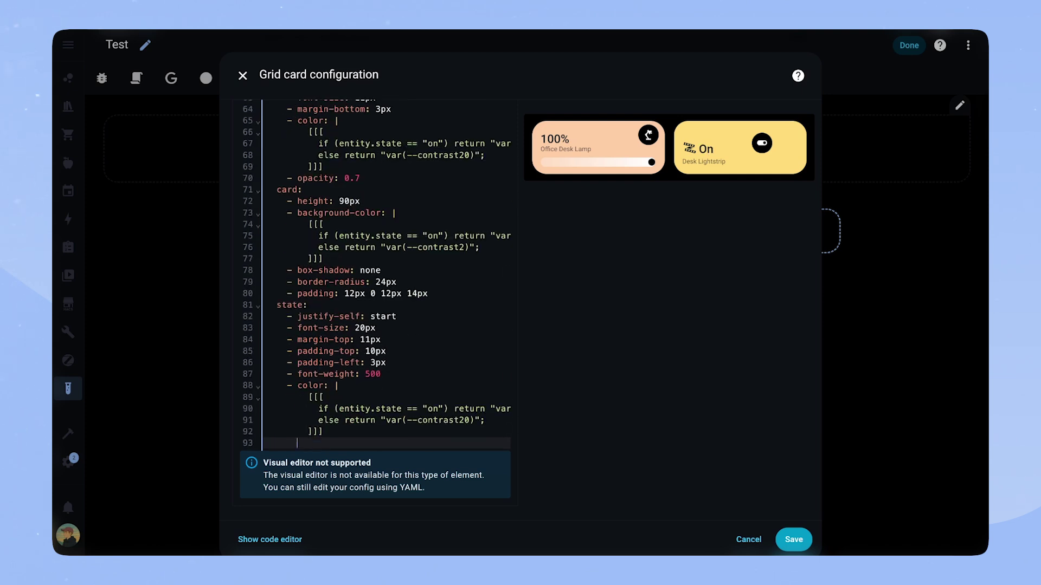
- Style custom field icon2 with margin-top -27px, right and centre alignment, and 24px width
key("BackSpace")
key("BackSpace")
type("custom_fields:")
key("Return")
type("icon2:")
key("Return")
type("- margin-top: \"-27px\"")
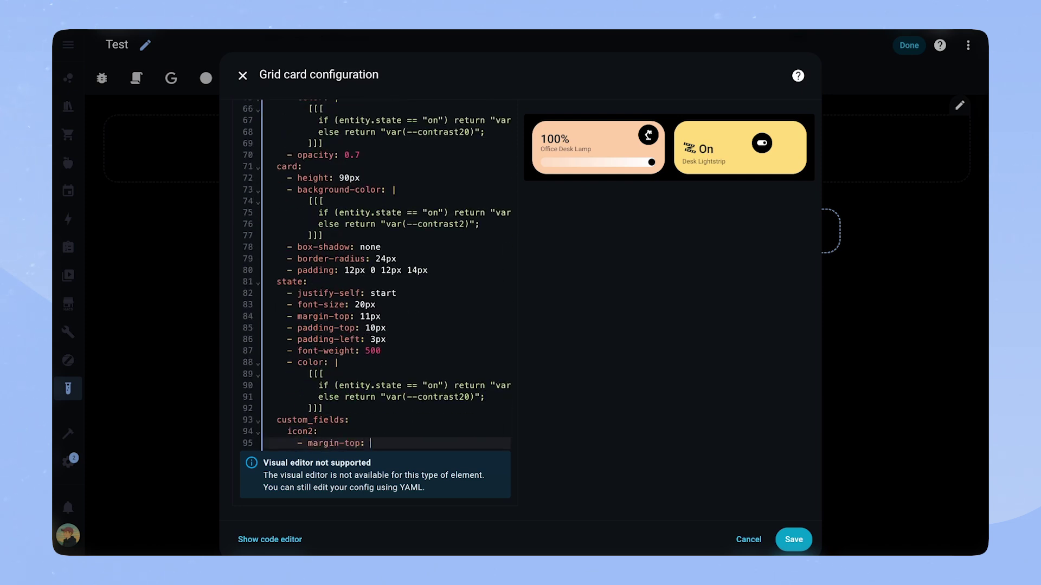
key("Return")
type("-27")
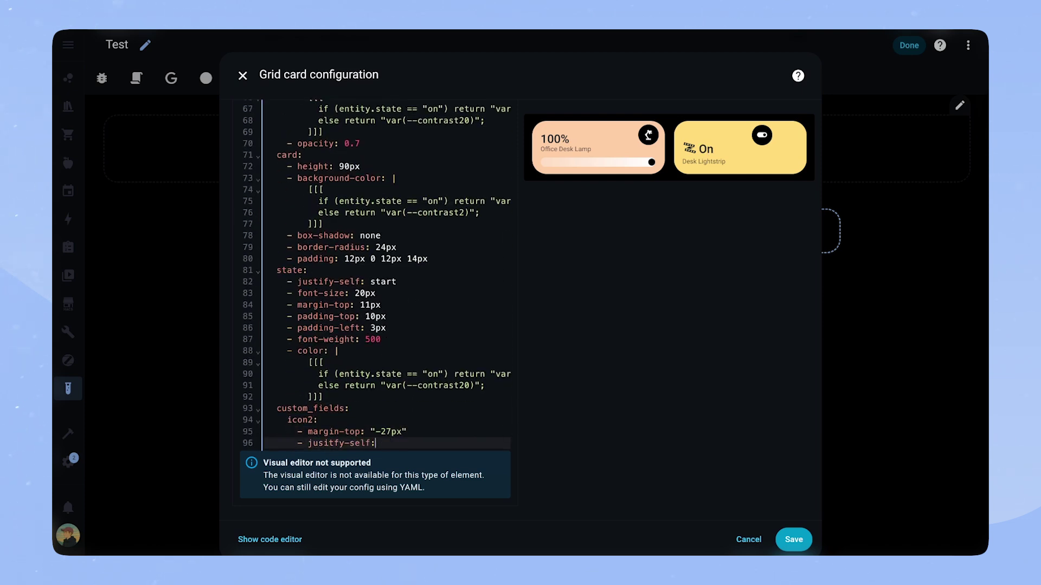
type(" justify-self: end")
key("Return")
type("- align-self: center")
key("Return")
type("- w")
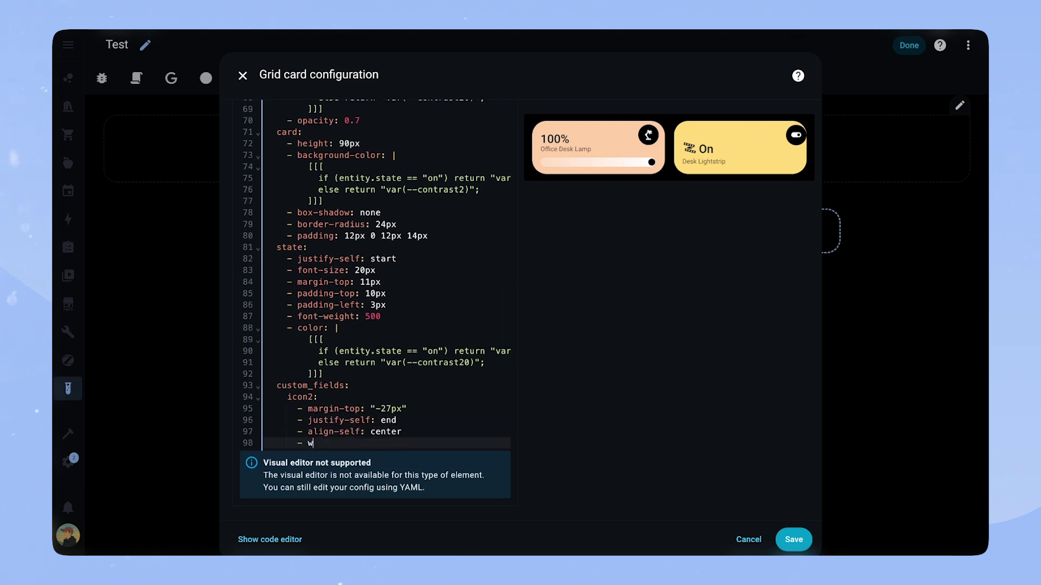
type("idth: 24px")
- Add 20px right padding and an indented colour template to the icon2 toggle
key("Return")
type("- padding-right: 20px")
key("Return")
type("- color: |")
key("Return")
type("[[[           if (entity.state == \"on\") return \"var(--black)\";           else return \"var(--contrast20)\";         ]]]")
left_click_drag(332, 443, 310, 407)
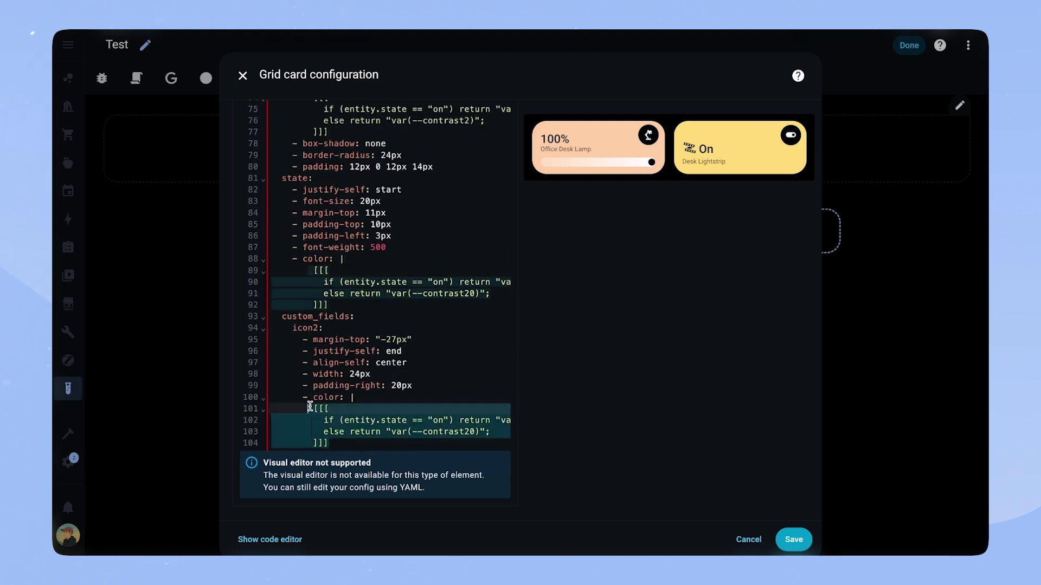
key("Tab")
scroll(352, 432, "right", 2)
scroll(352, 432, "left", 2)
scroll(402, 320, "up", 12)
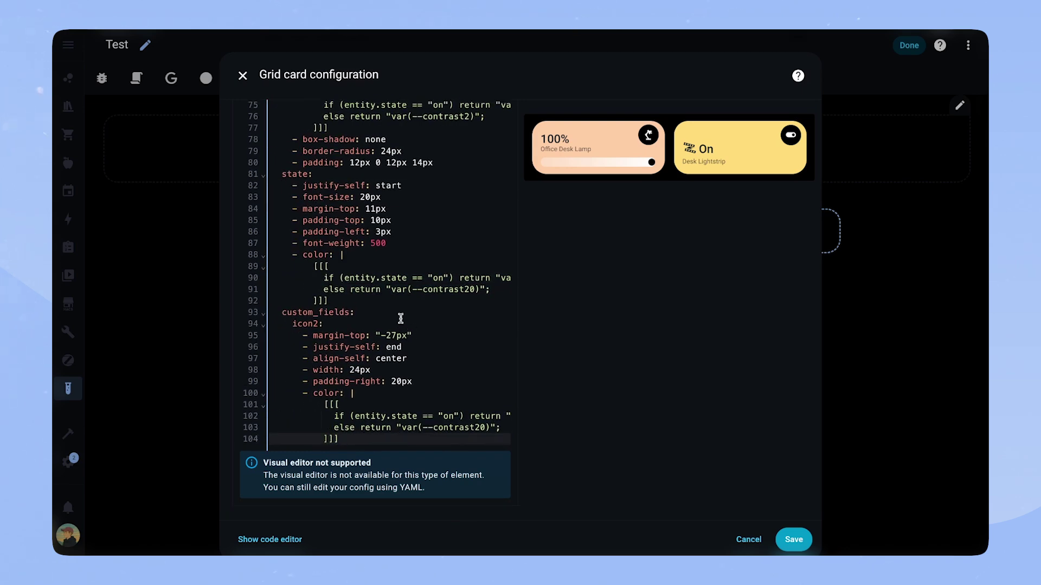
- Save the grid card, exit dashboard editing, and toggle the Desk Lightstrip off and on
left_click(794, 539)
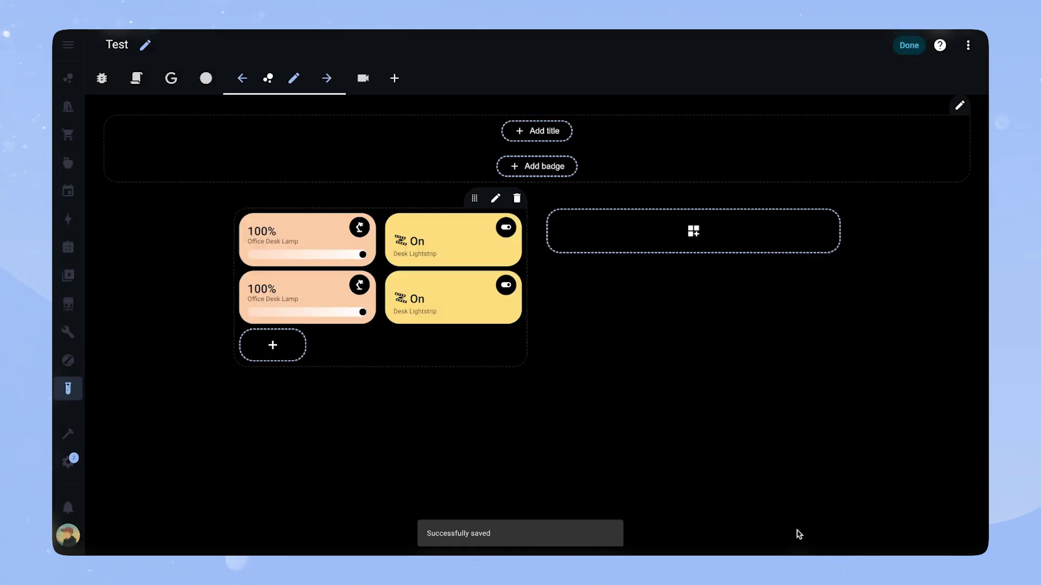
left_click(909, 45)
left_click(604, 157)
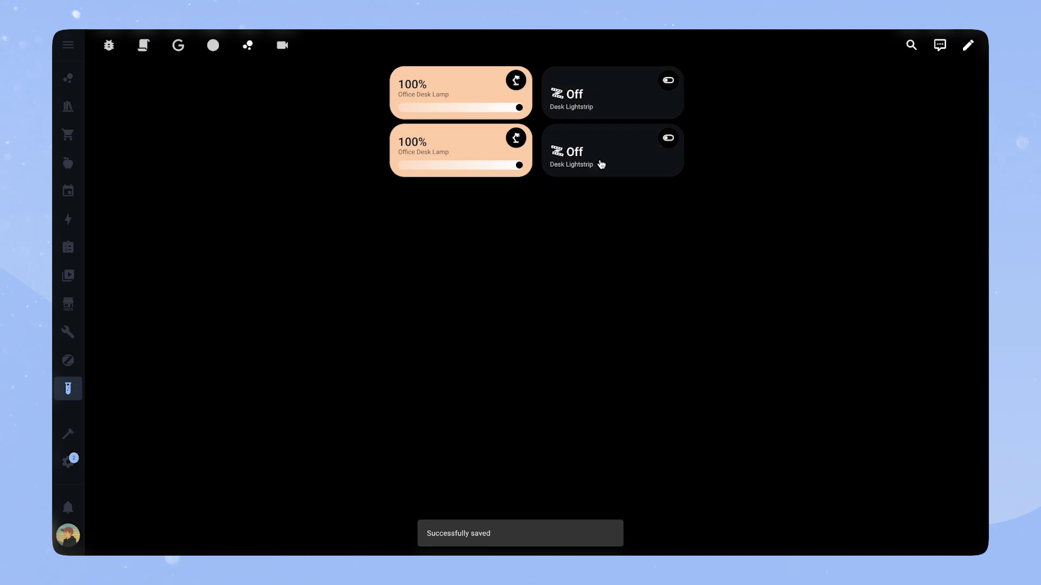
left_click(597, 161)
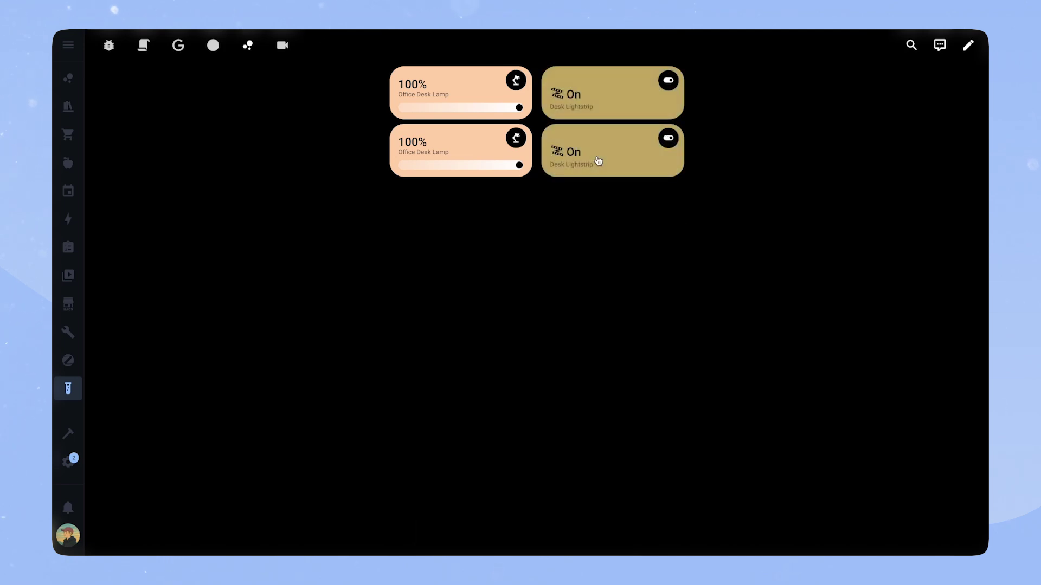
- Toggle the Office Desk Lamp off and on, then dim it to 48%
left_click(463, 149)
left_click(467, 149)
left_click_drag(515, 167, 459, 167)
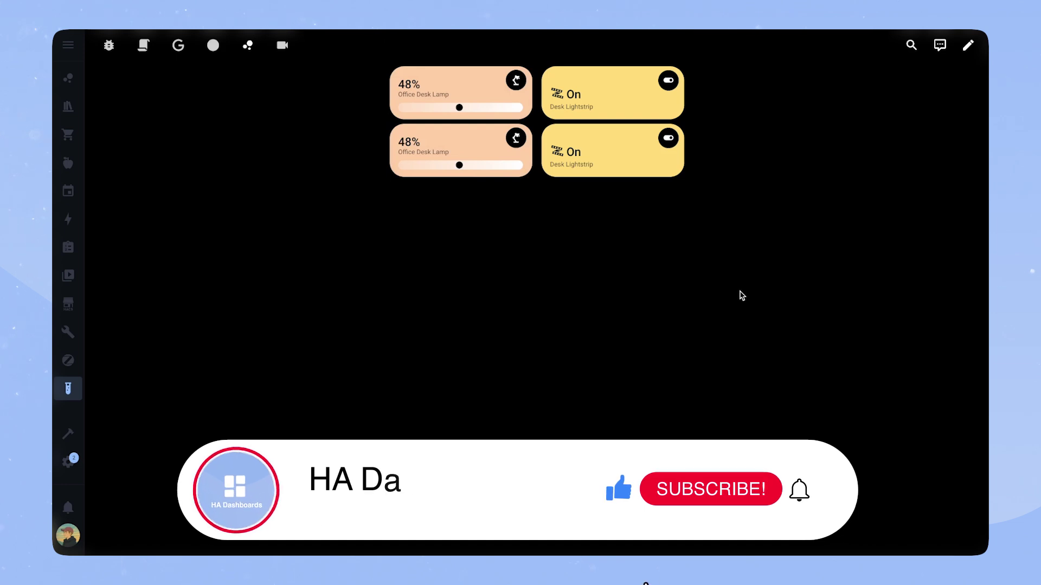